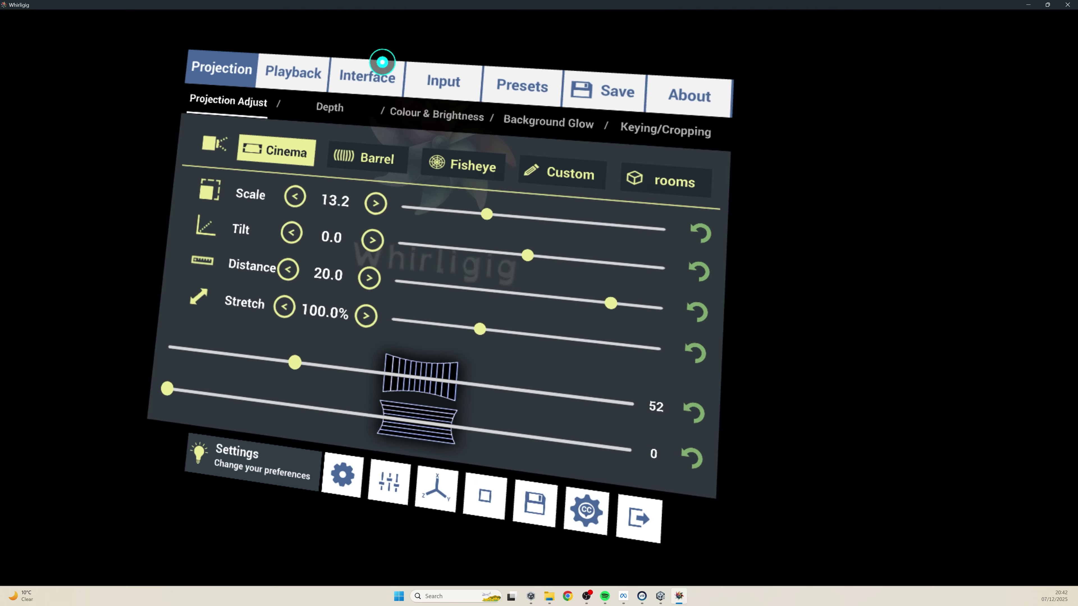
Enable the independent monitor in the interface monitoring settings and close the settings
left_click(652, 133)
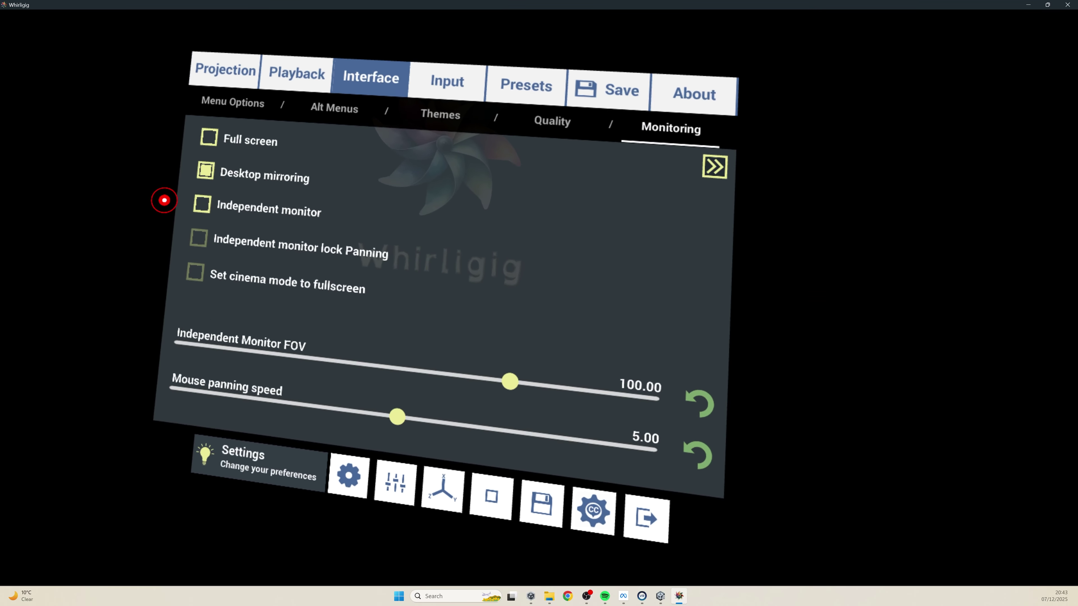
left_click(204, 208)
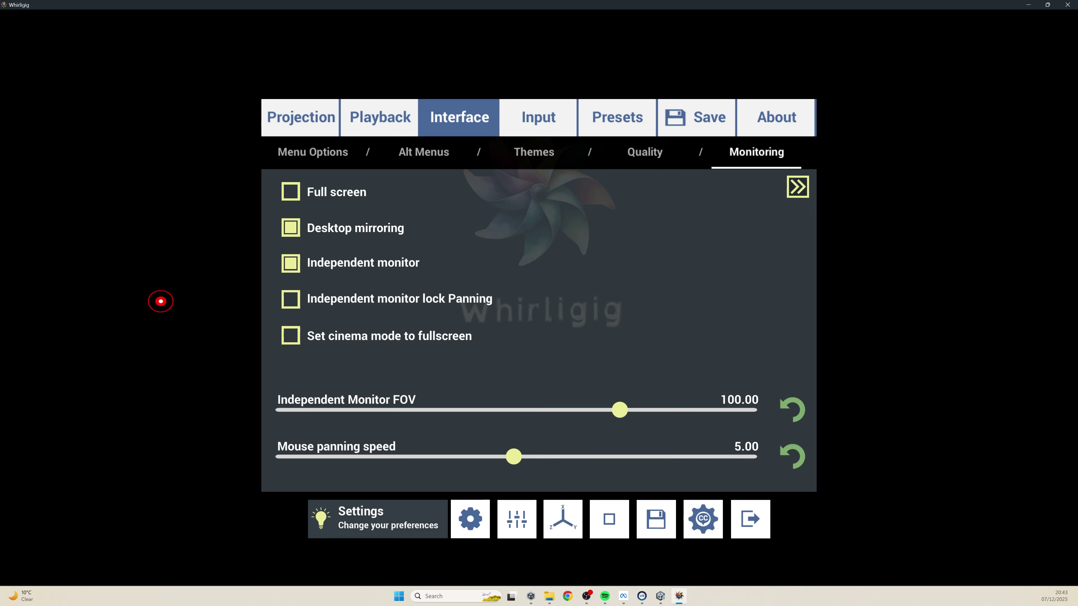
left_click(160, 301)
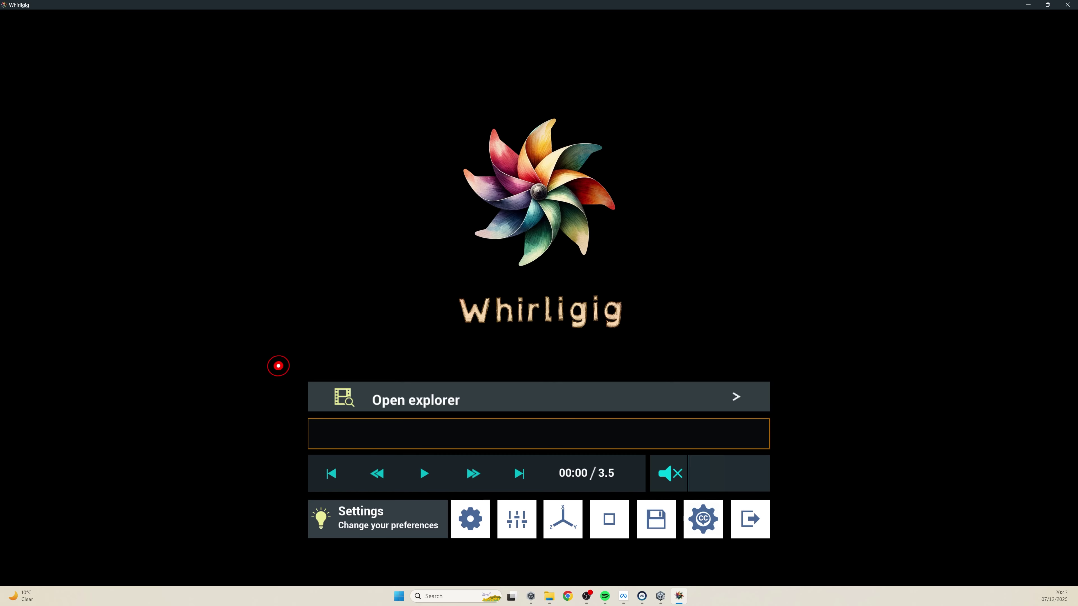
Load Cosmos Laundromat - First Cycle.mp4 from the Videos folder, seek to 03:50 and pause playback
left_click(390, 380)
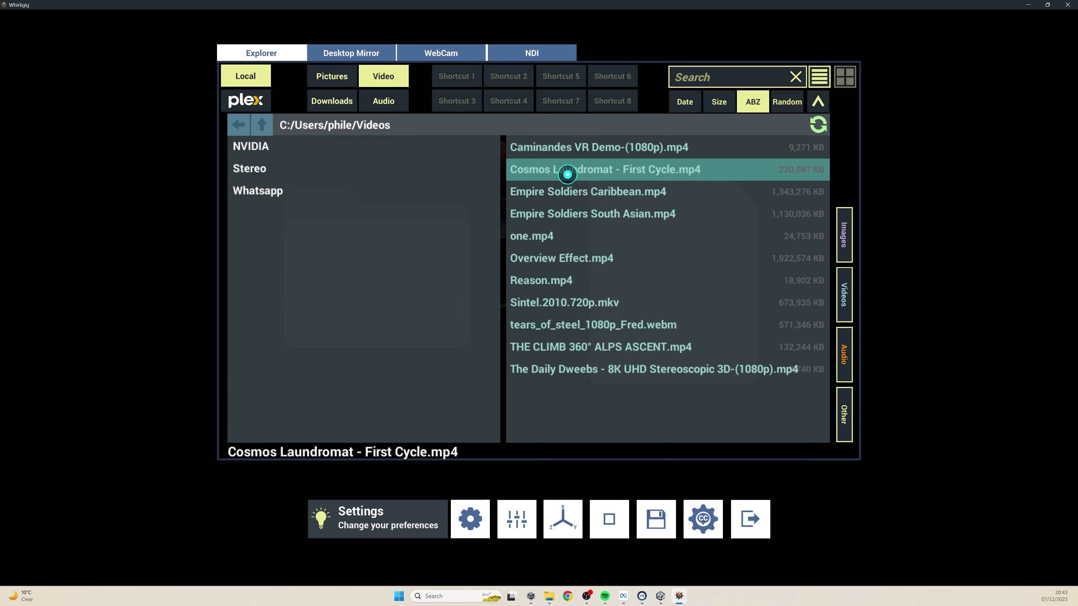
left_click(567, 174)
left_click(373, 433)
left_click(405, 434)
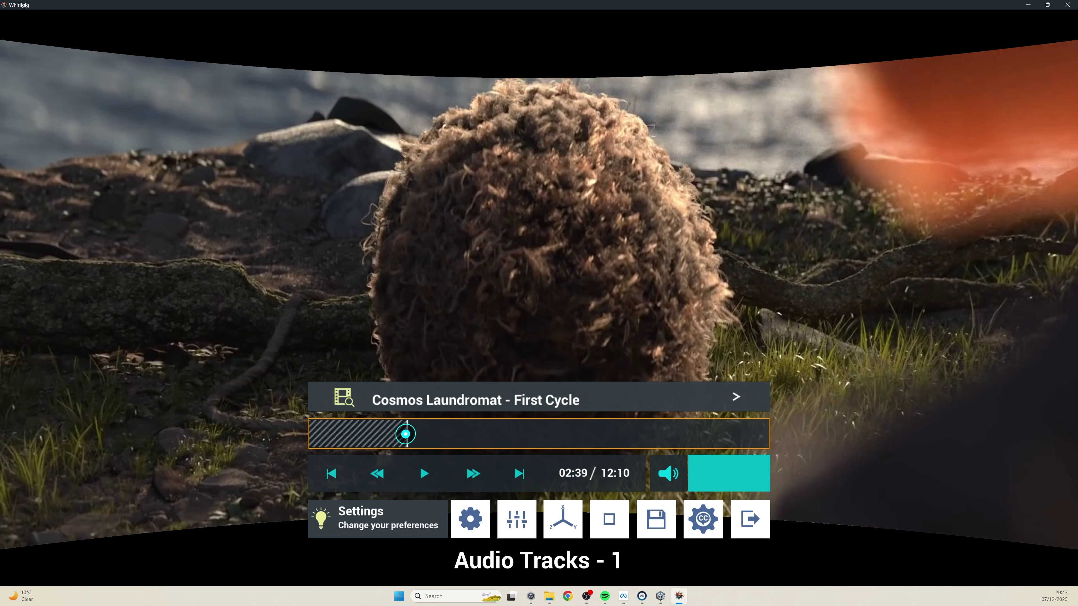
left_click(443, 435)
left_click(386, 435)
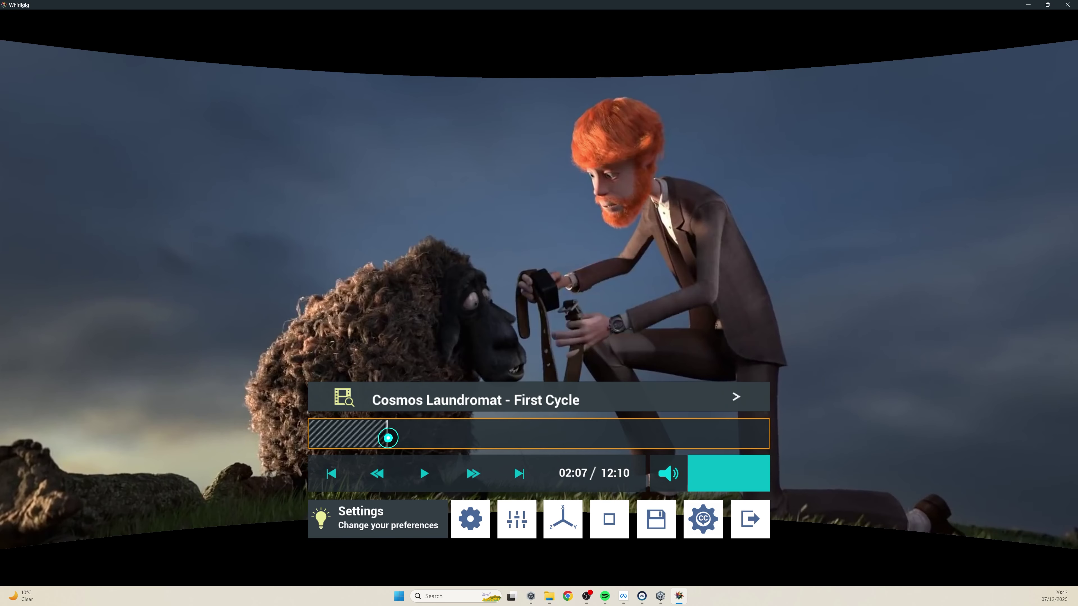
left_click(453, 437)
left_click(425, 478)
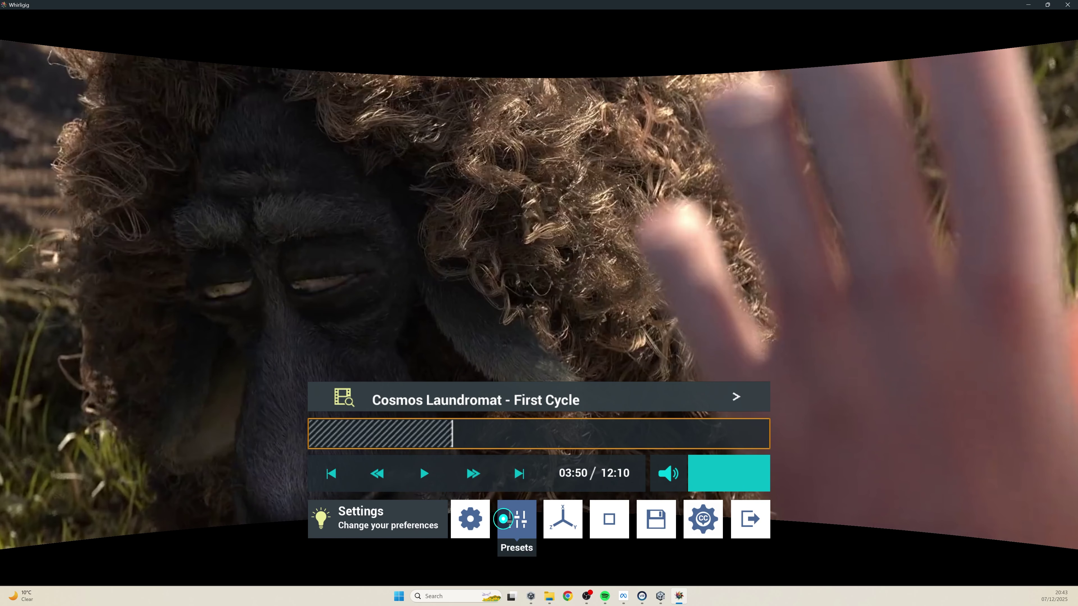
View the Presets page within the main settings, and close the settings
left_click(369, 519)
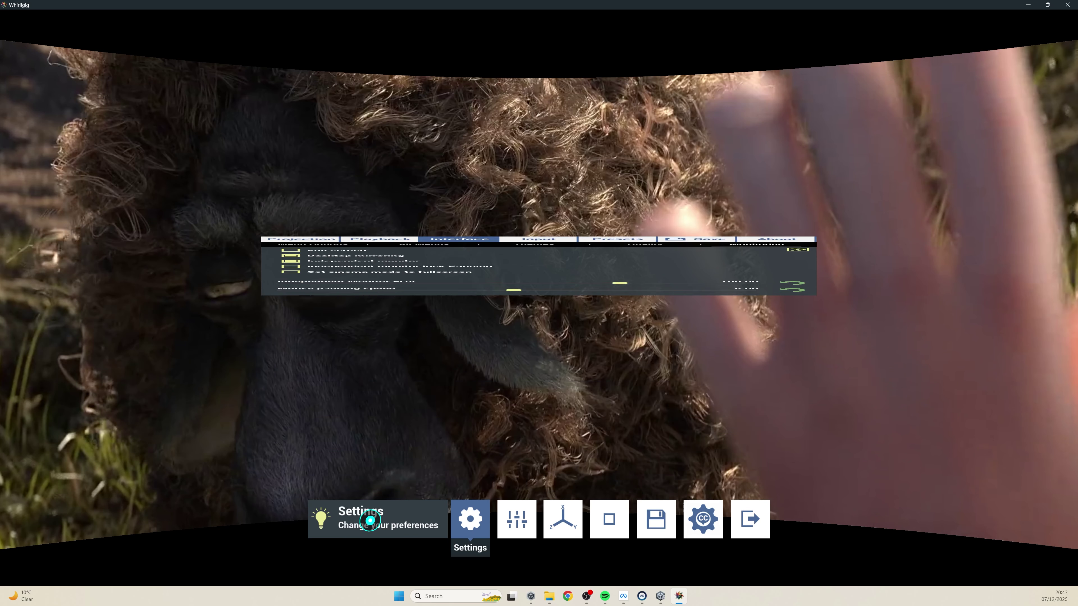
left_click(602, 118)
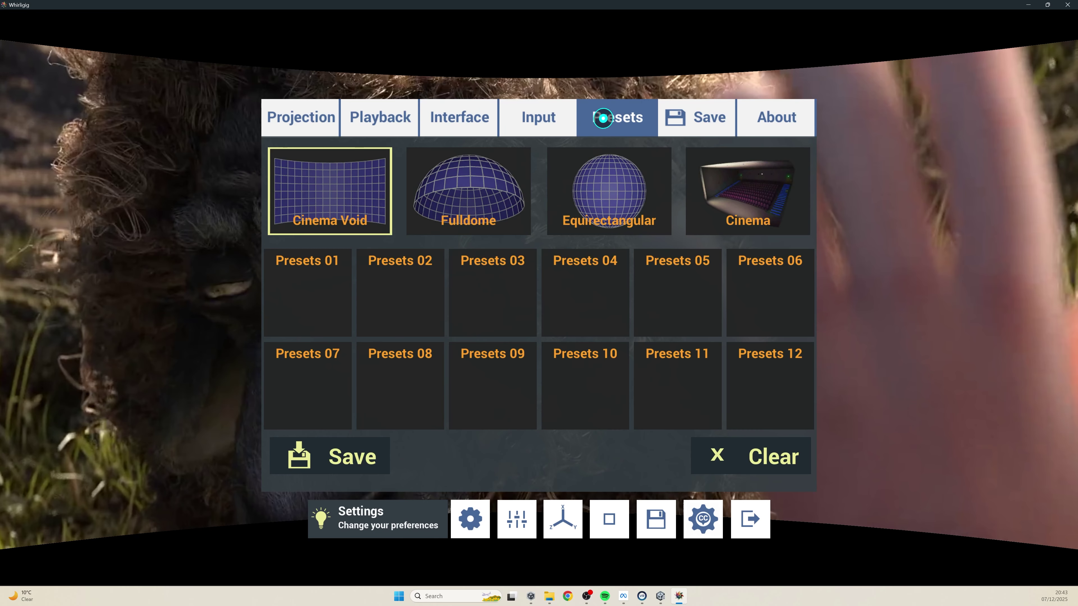
left_click(133, 313)
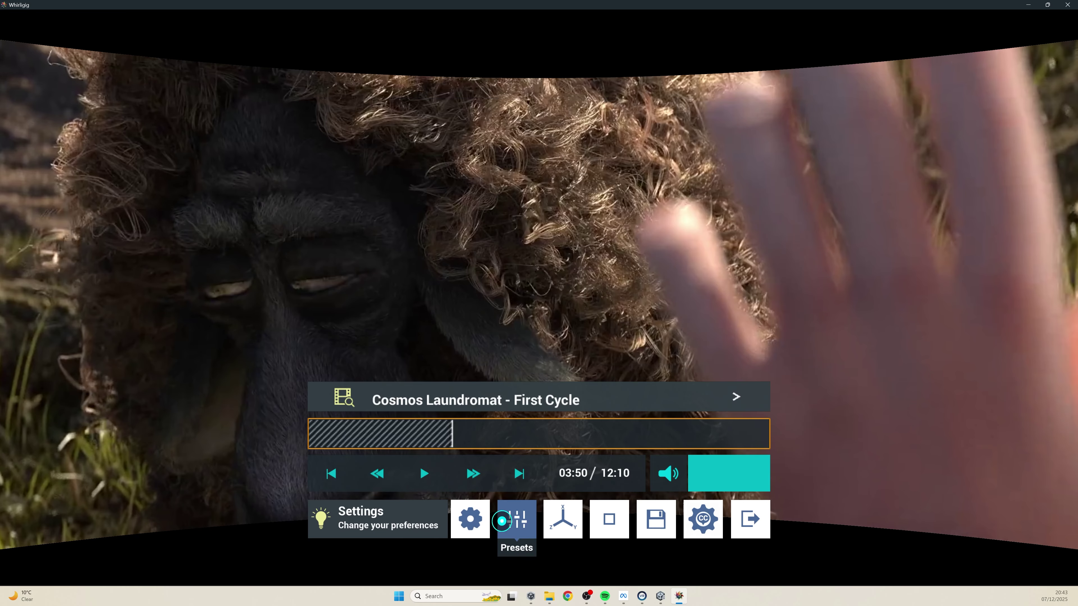
Try the Fulldome, Equirectangular and Cinema presets in turn on the paused video, and close the presets
left_click(519, 520)
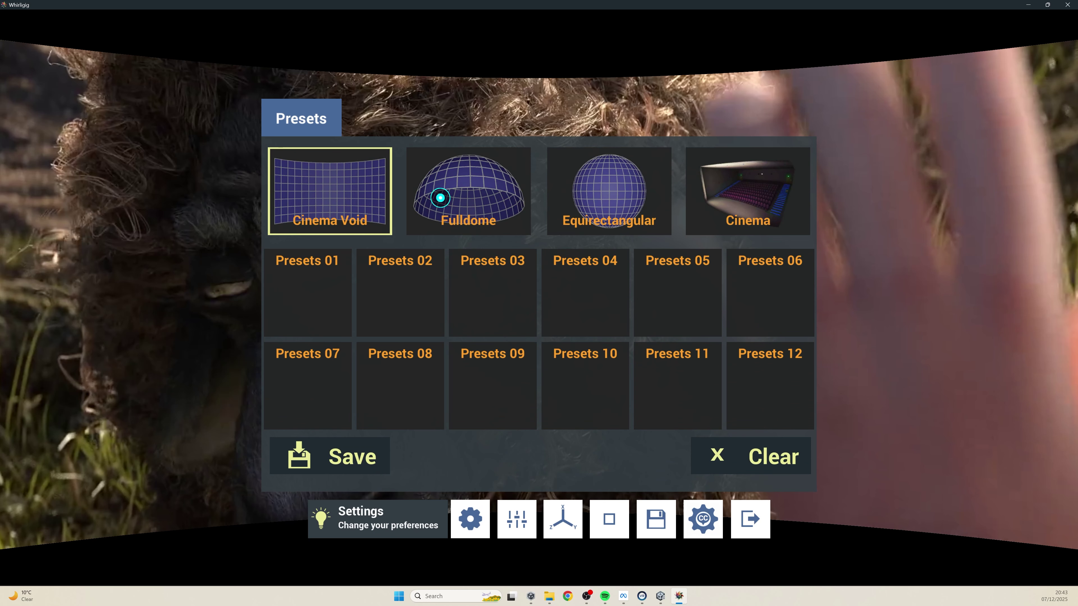
left_click(480, 188)
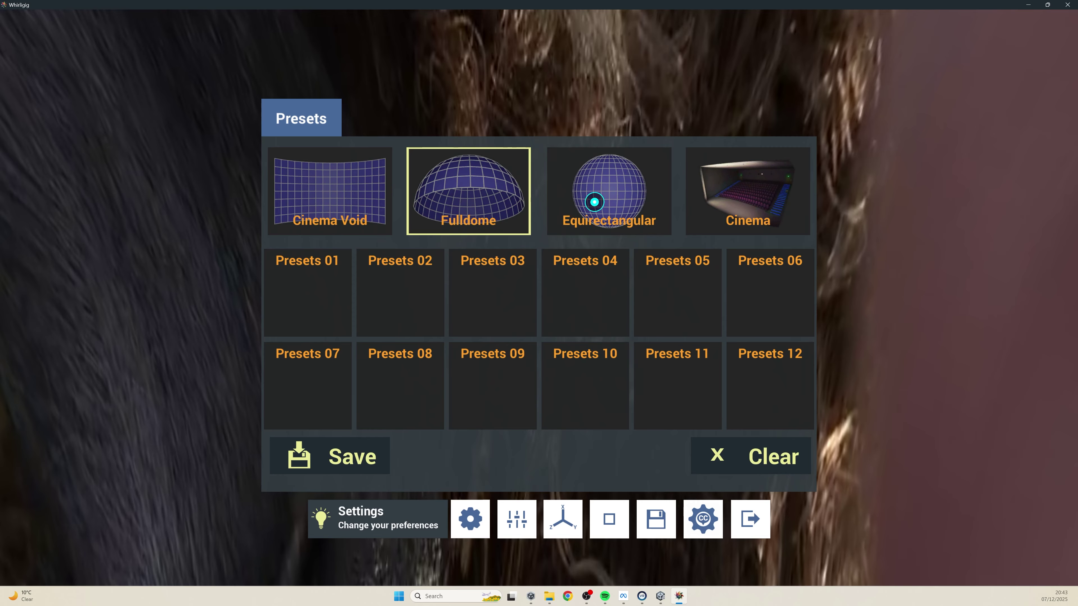
left_click(594, 202)
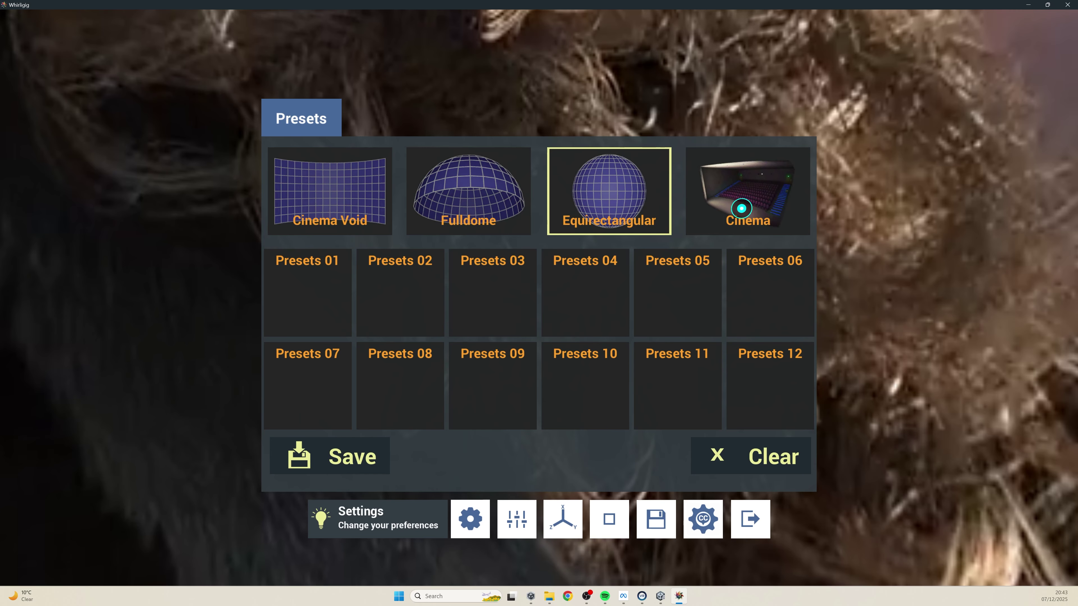
left_click(749, 200)
left_click(204, 352)
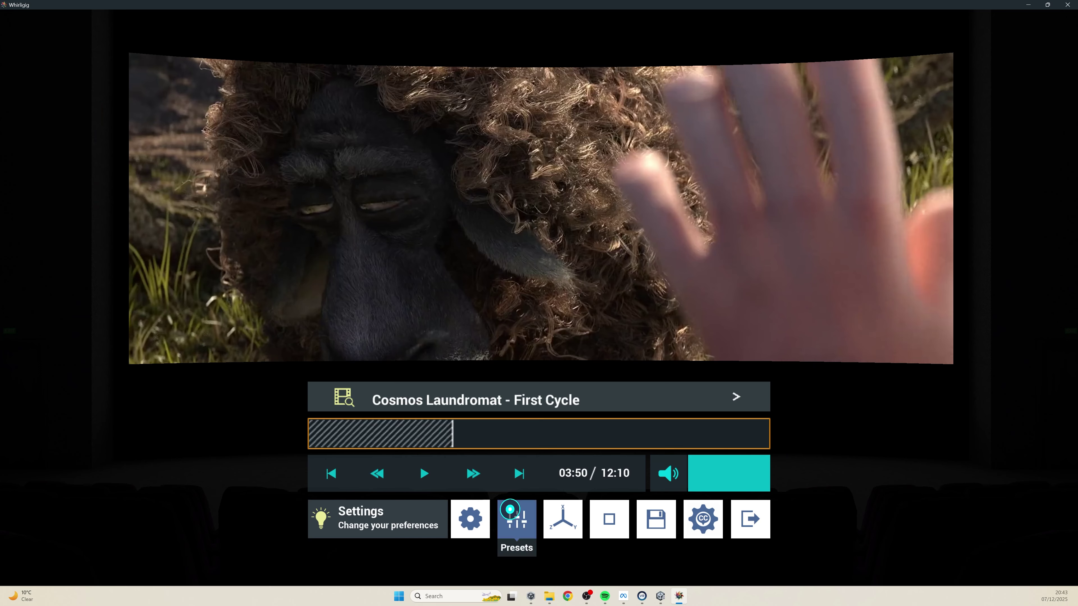
Apply the Equirectangular preset with the two-square stacked depth mode, and set the barrel projection's FOV to 180
left_click(517, 518)
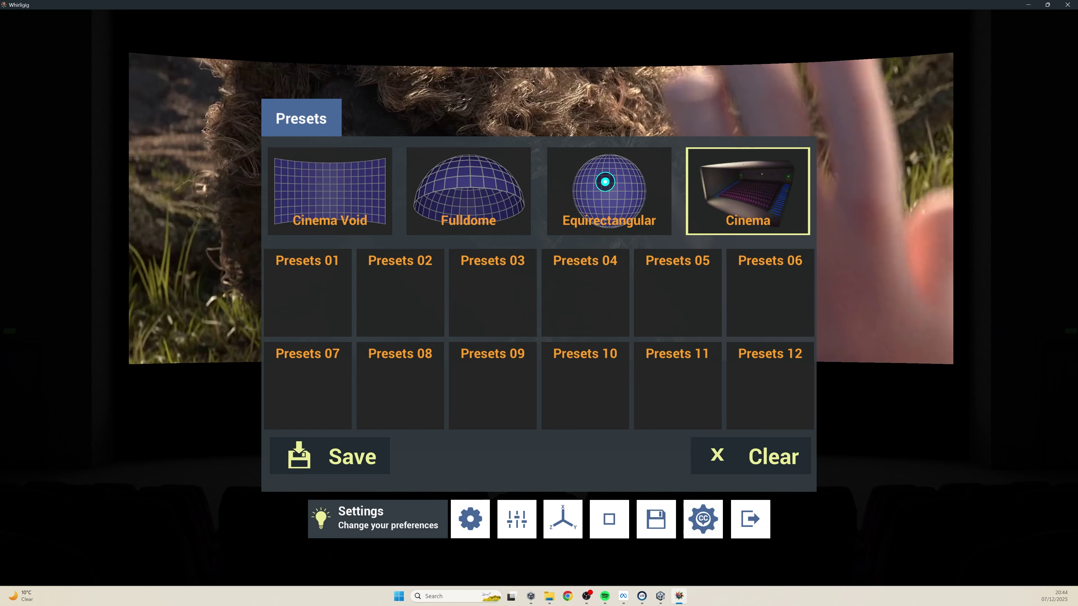
left_click(605, 182)
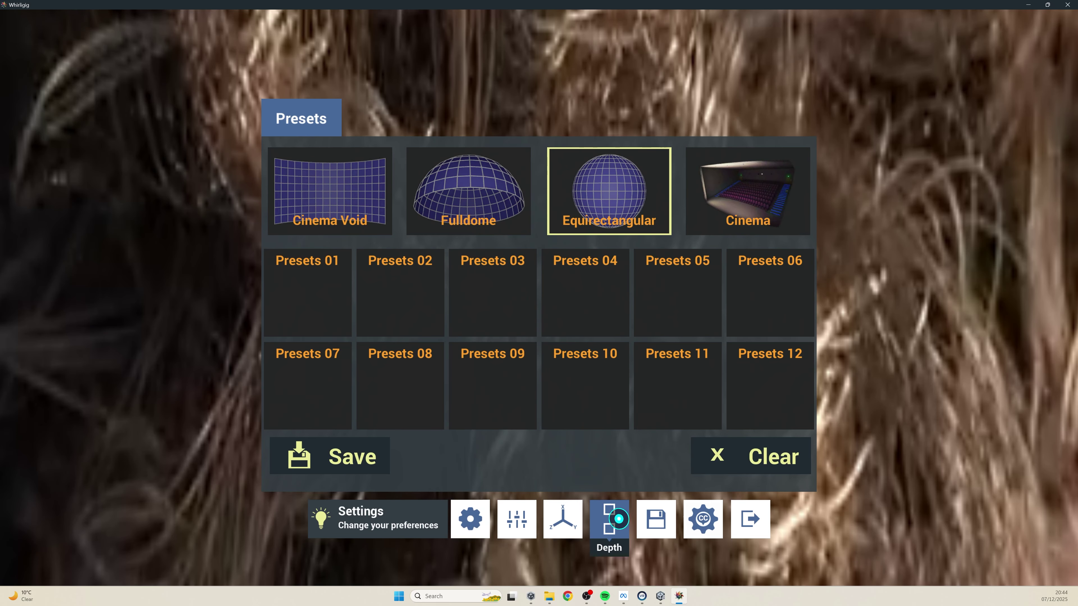
left_click(377, 514)
left_click(377, 117)
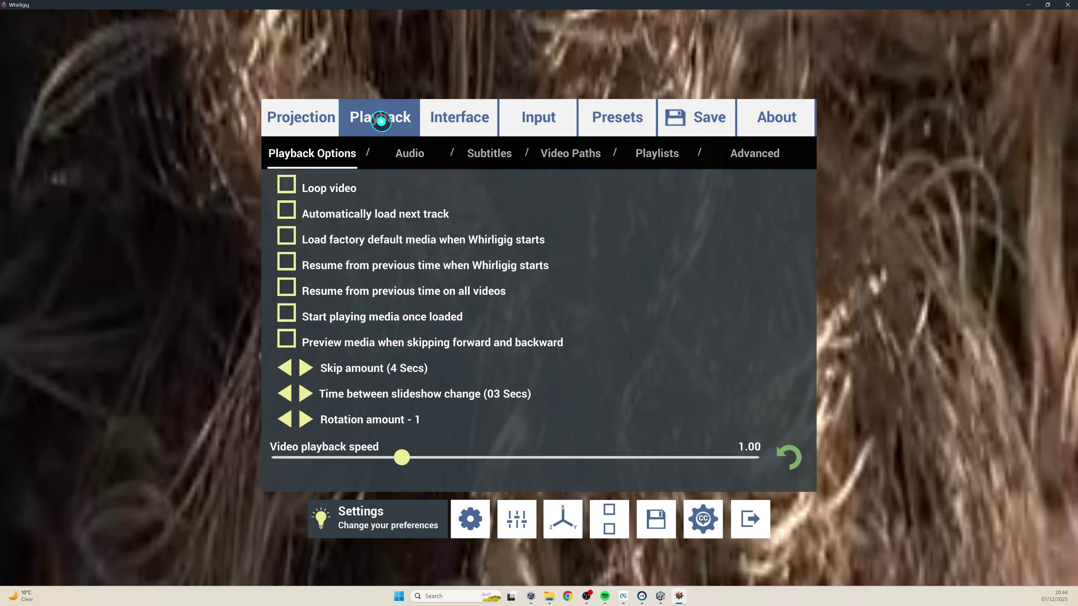
left_click(273, 132)
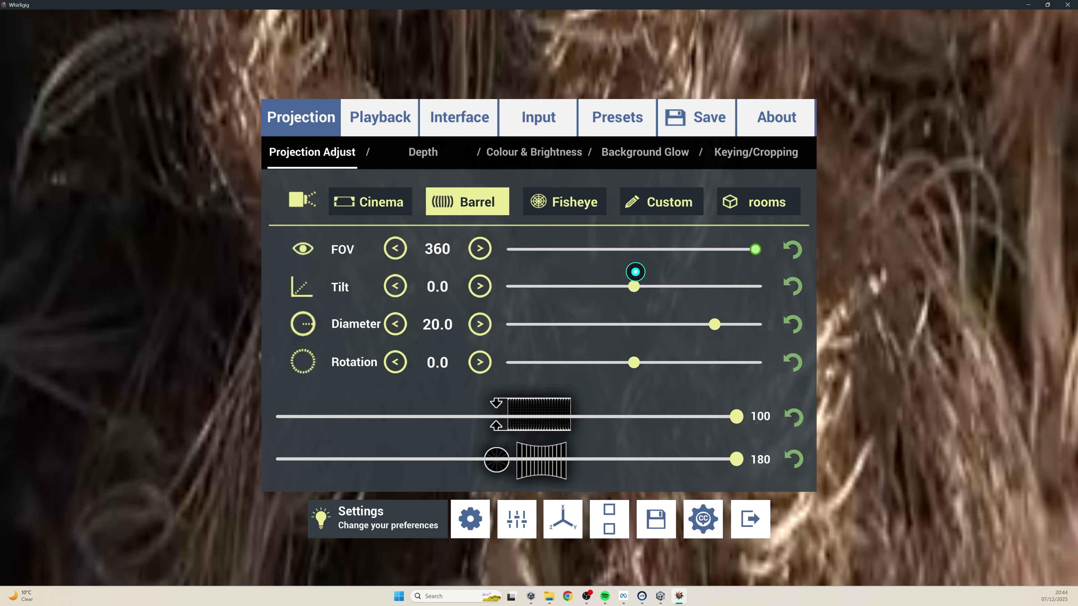
left_click_drag(753, 252, 597, 258)
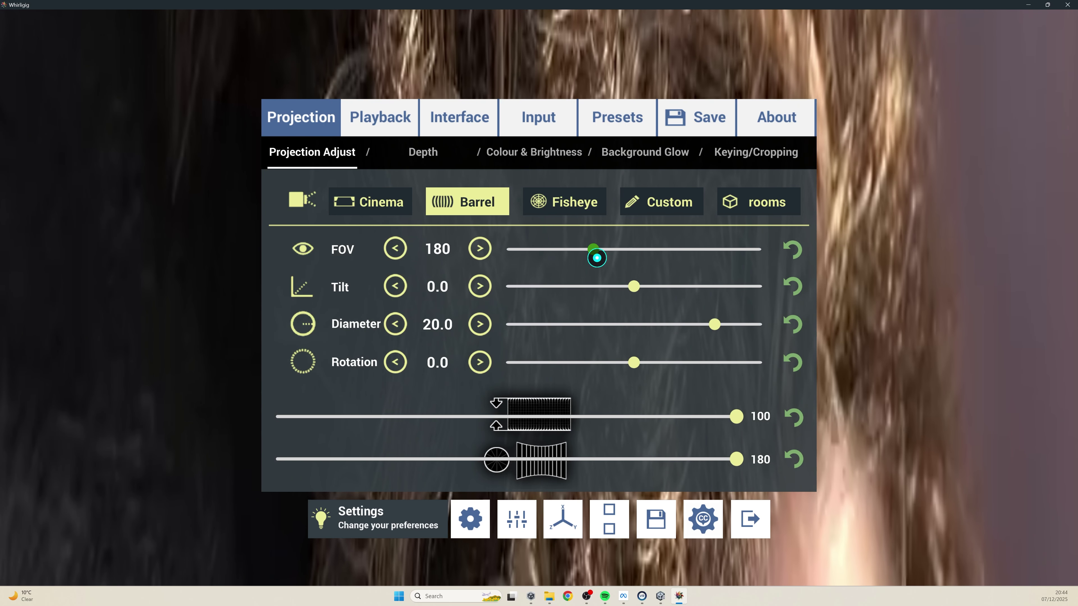
left_click(169, 390)
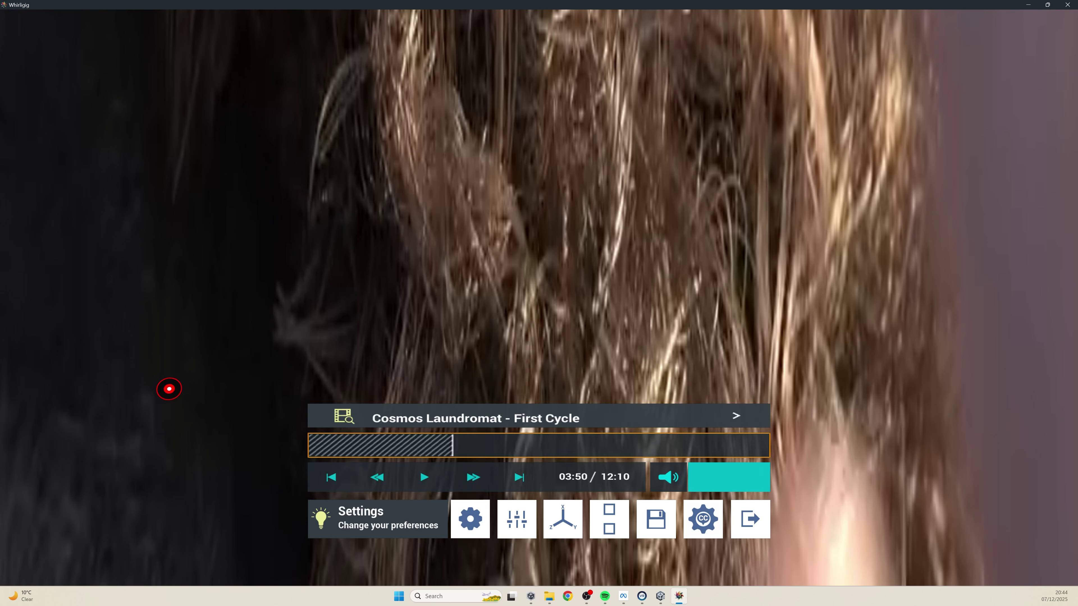
Save the current barrel projection in the Presets 01 slot and reapply the Equirectangular preset
left_click(509, 515)
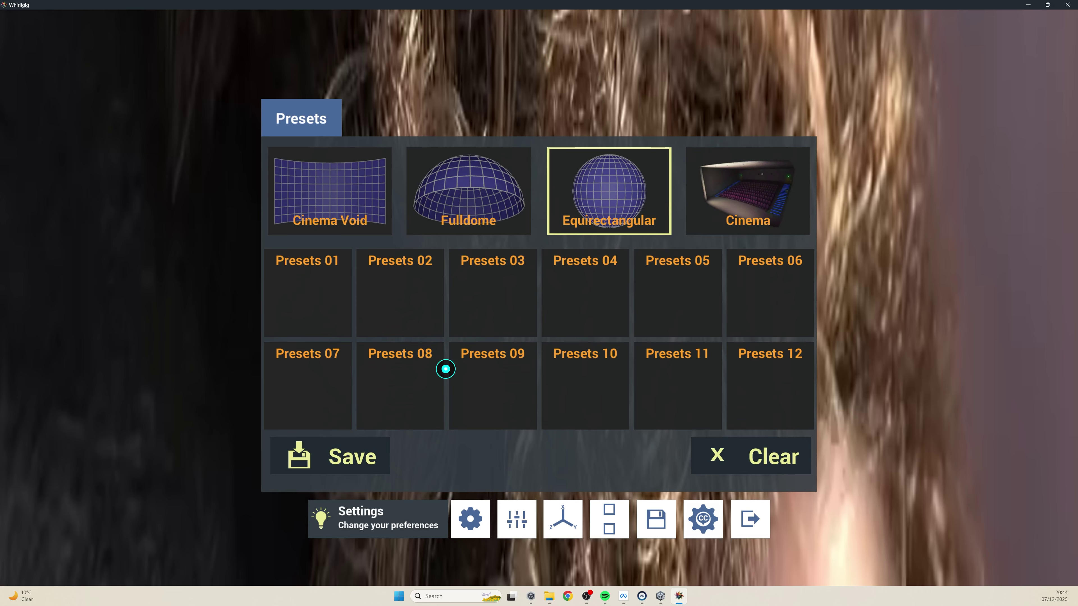
left_click(294, 289)
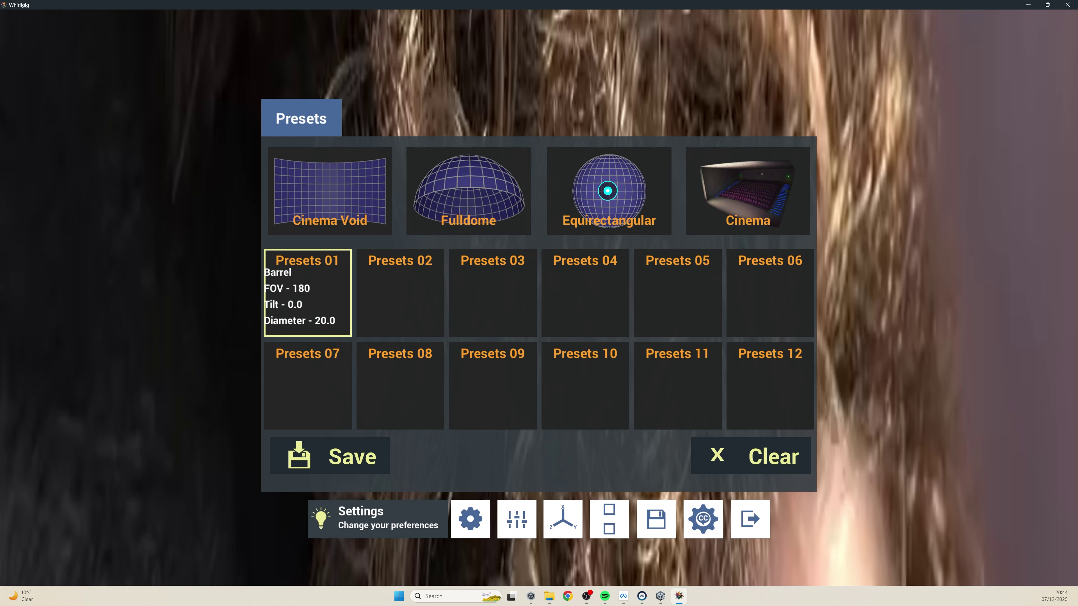
left_click(608, 190)
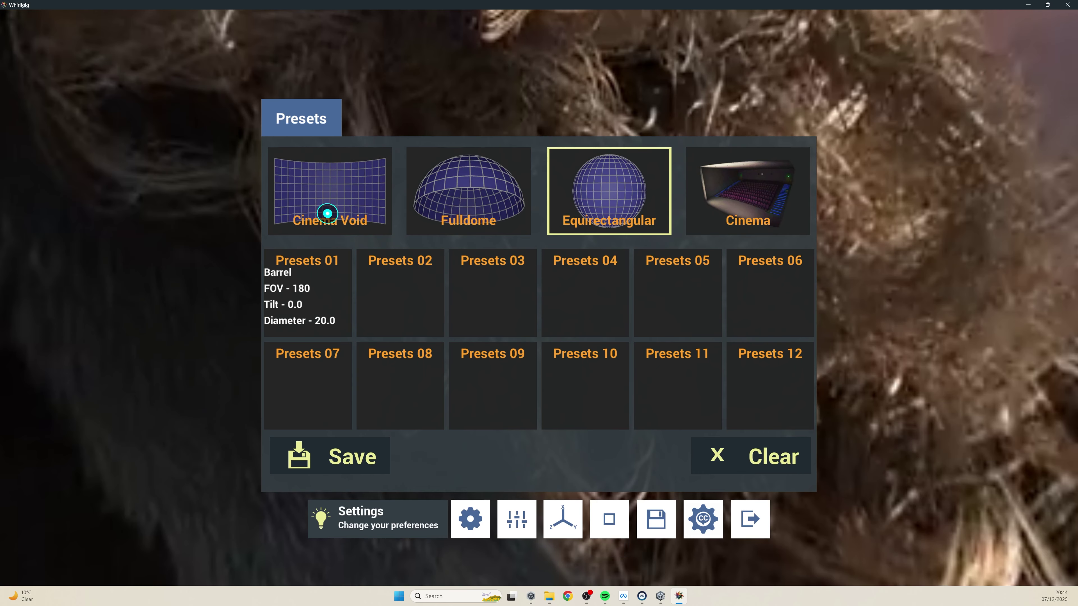
Apply the Cinema Void preset and then the Cinema preset, checking the projection settings for each
left_click(322, 203)
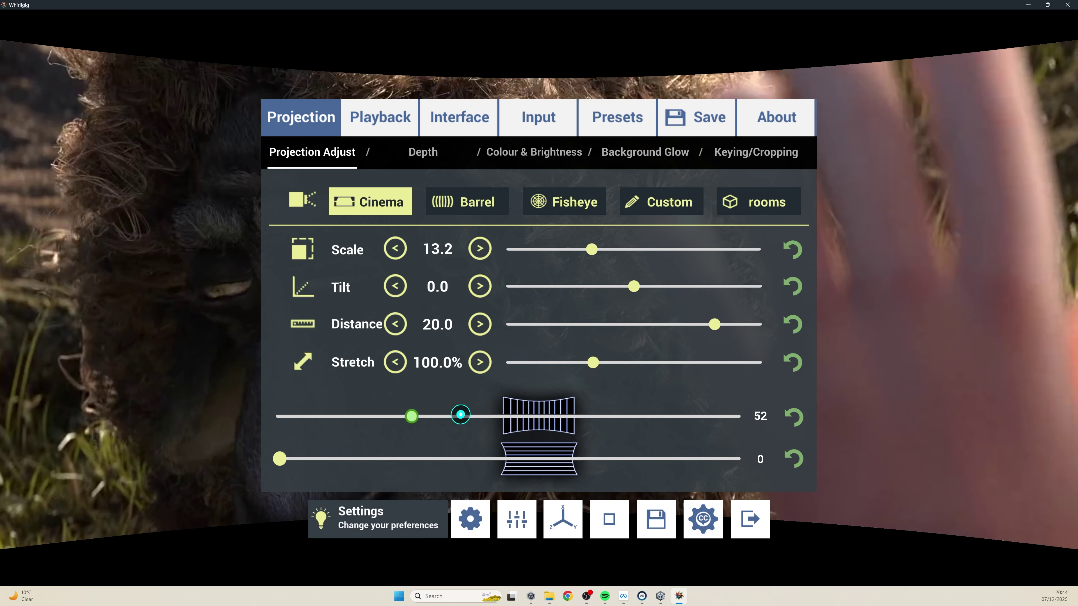
left_click(531, 518)
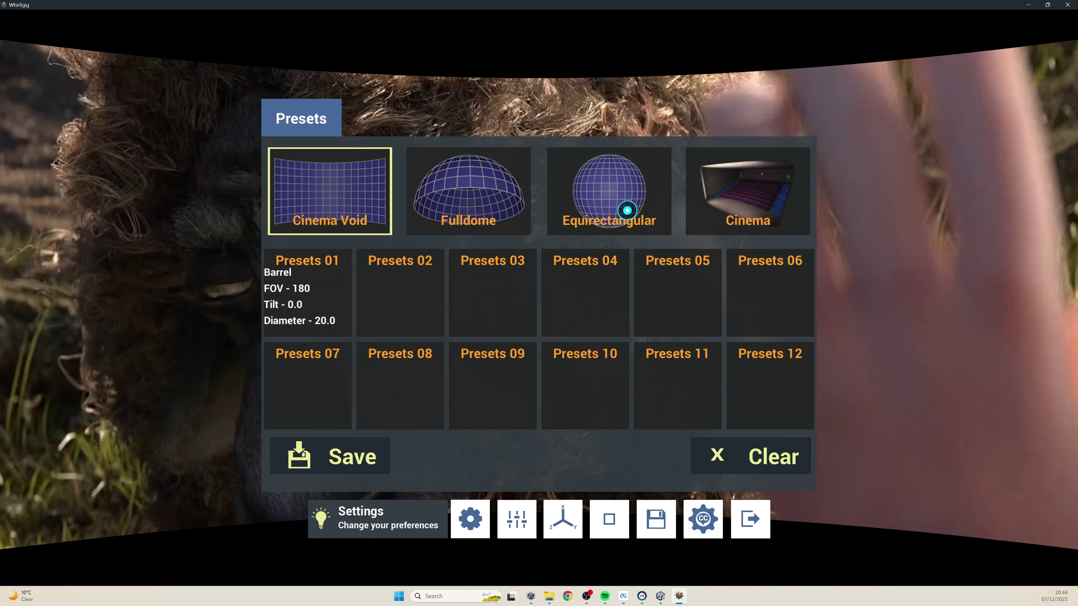
left_click(752, 183)
left_click(363, 518)
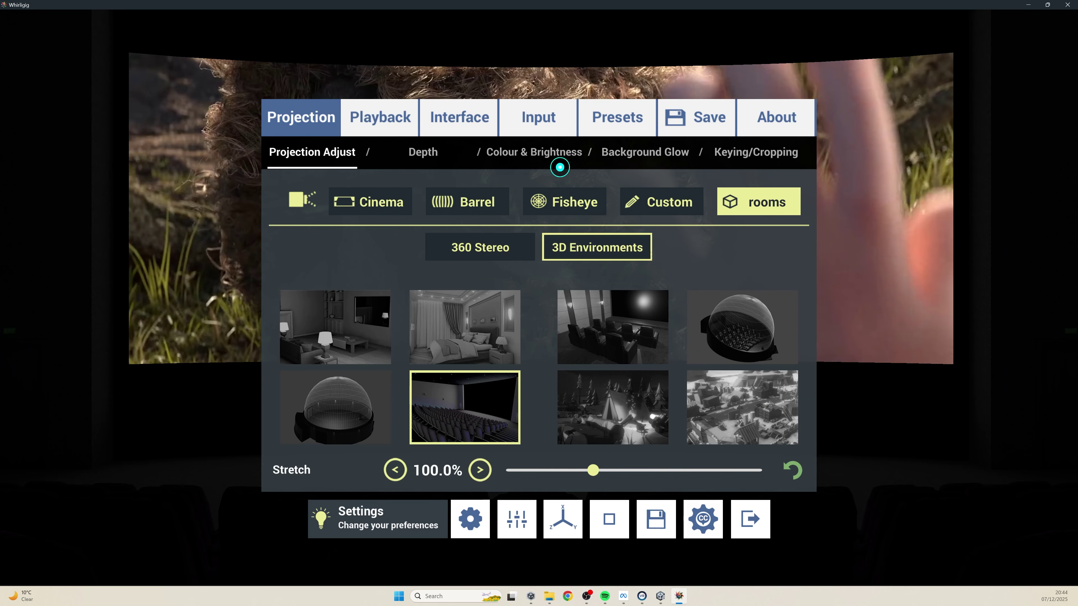
left_click(182, 391)
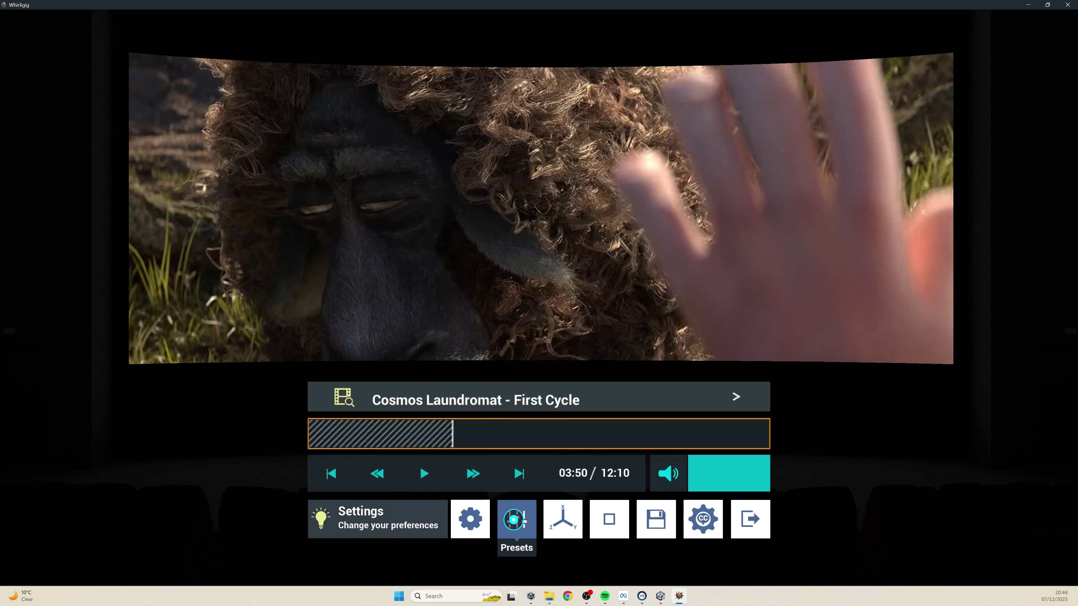
Switch the paused video to the Equirectangular preset, and open and close the settings
left_click(514, 518)
left_click(584, 177)
left_click(160, 354)
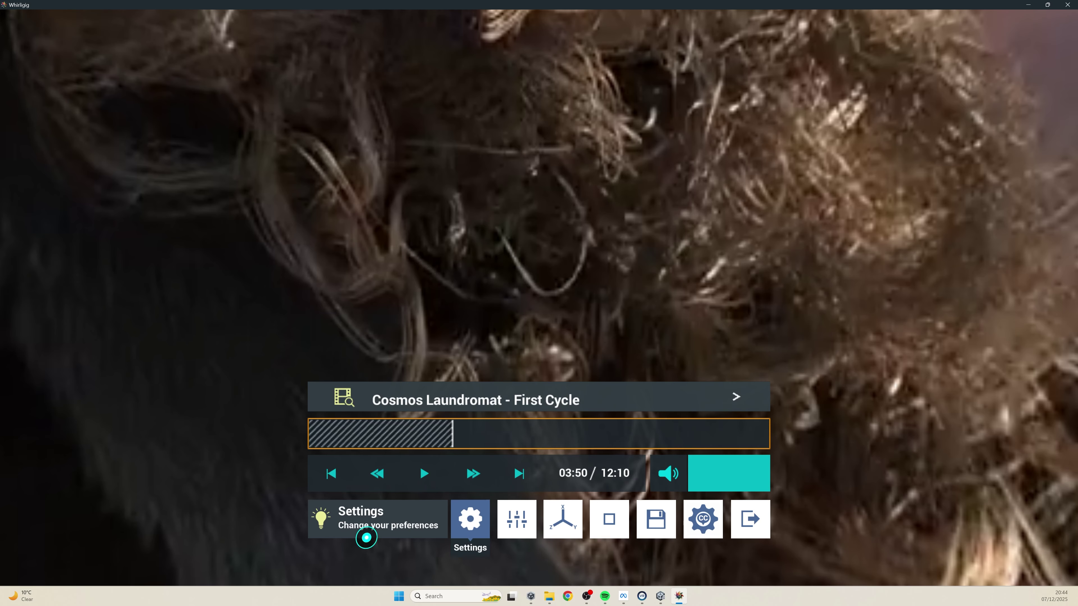
left_click(366, 538)
left_click(185, 390)
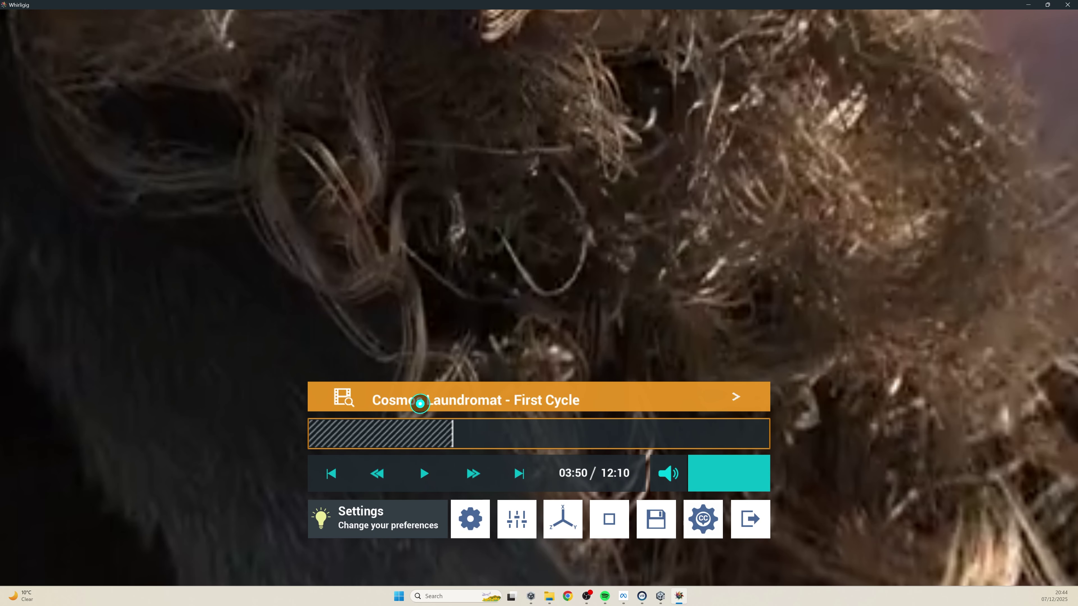
Apply the Cinema preset and review the projection and playback settings before closing them
left_click(518, 517)
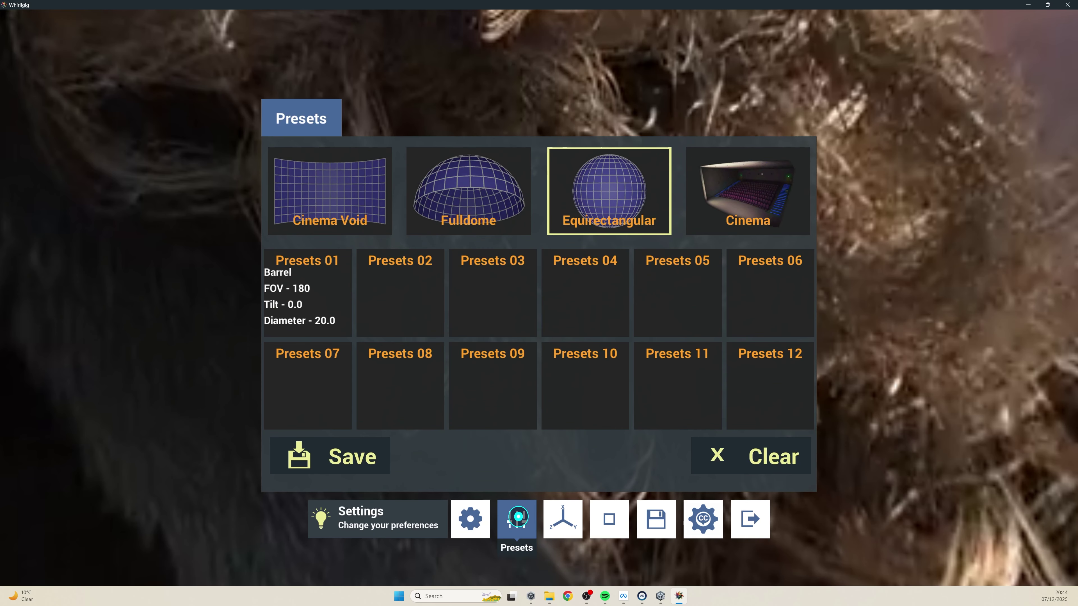
left_click(751, 196)
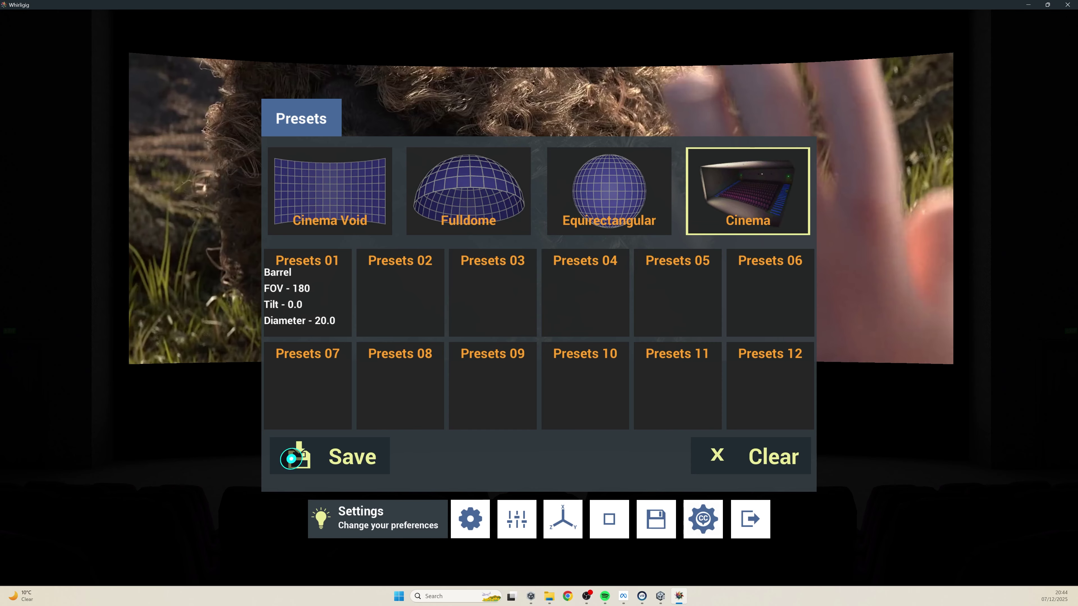
left_click(375, 526)
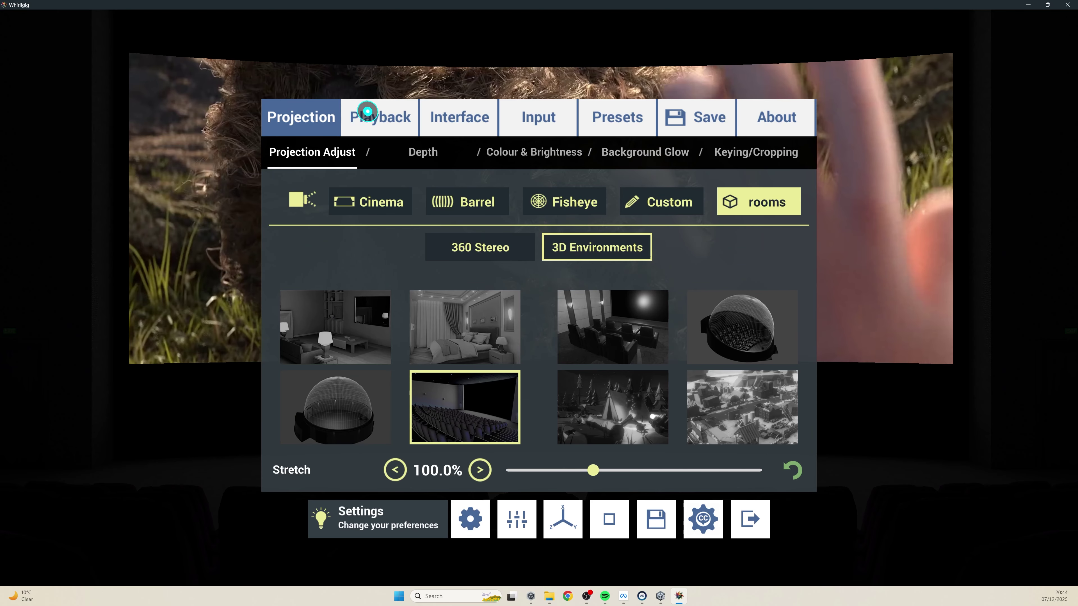
left_click(368, 111)
left_click(104, 161)
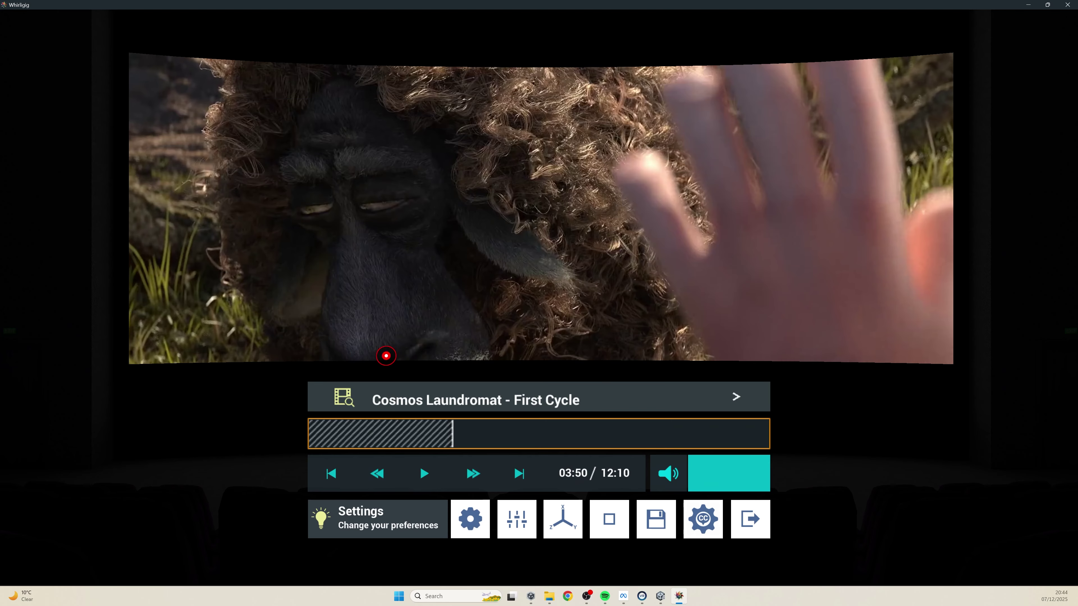
Load Sintel.2010.720p.mkv from the Videos folder and seek to 05:41
left_click(428, 394)
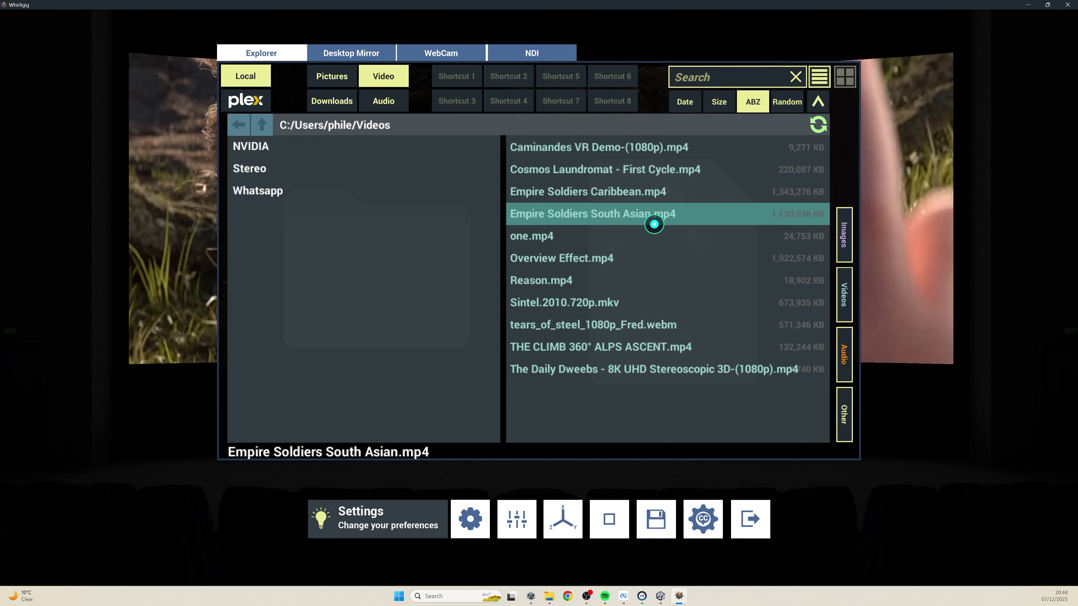
left_click(579, 303)
left_click_drag(362, 444, 484, 433)
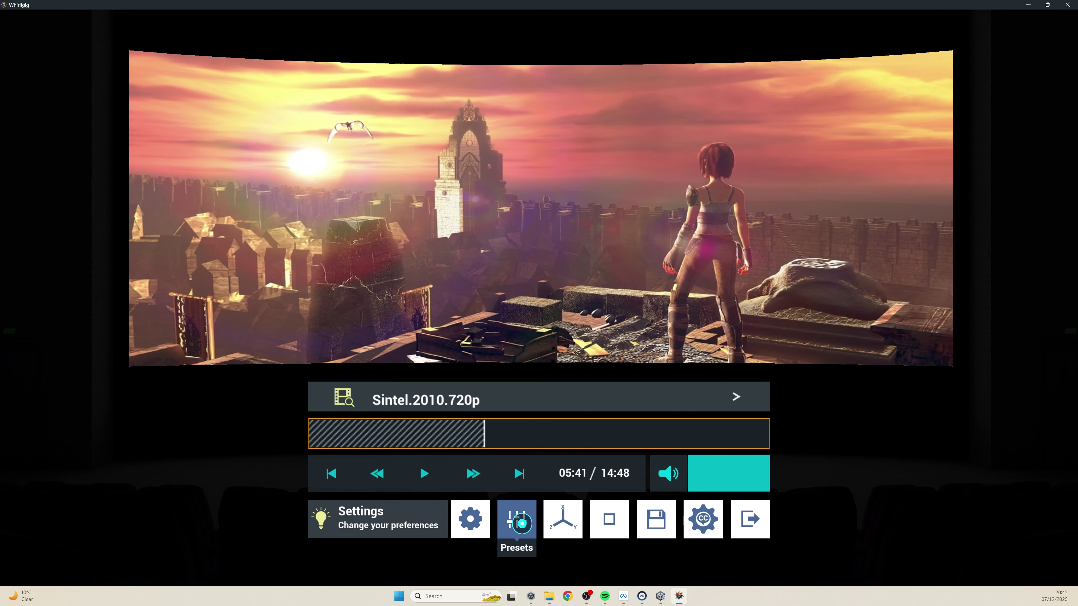
Apply the preset that shows Sintel on a larger curved screen without the theatre room
left_click(522, 524)
left_click(337, 180)
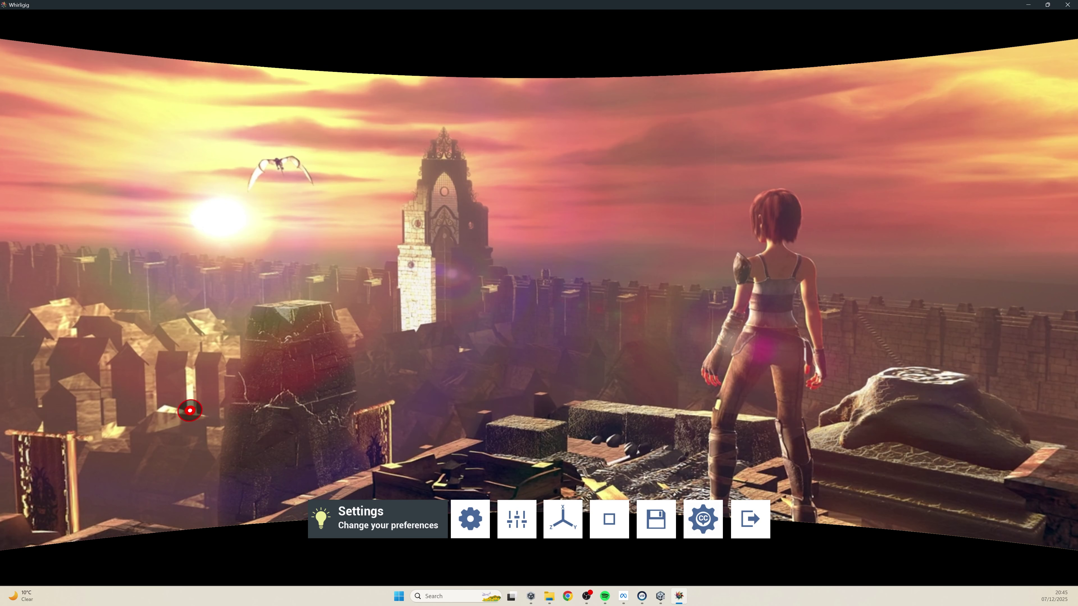
mouse_move(714, 234)
Load Cosmos Laundromat - First Cycle.mp4 and then reload Sintel.2010.720p.mkv to compare the projection each video opens with
left_click(416, 399)
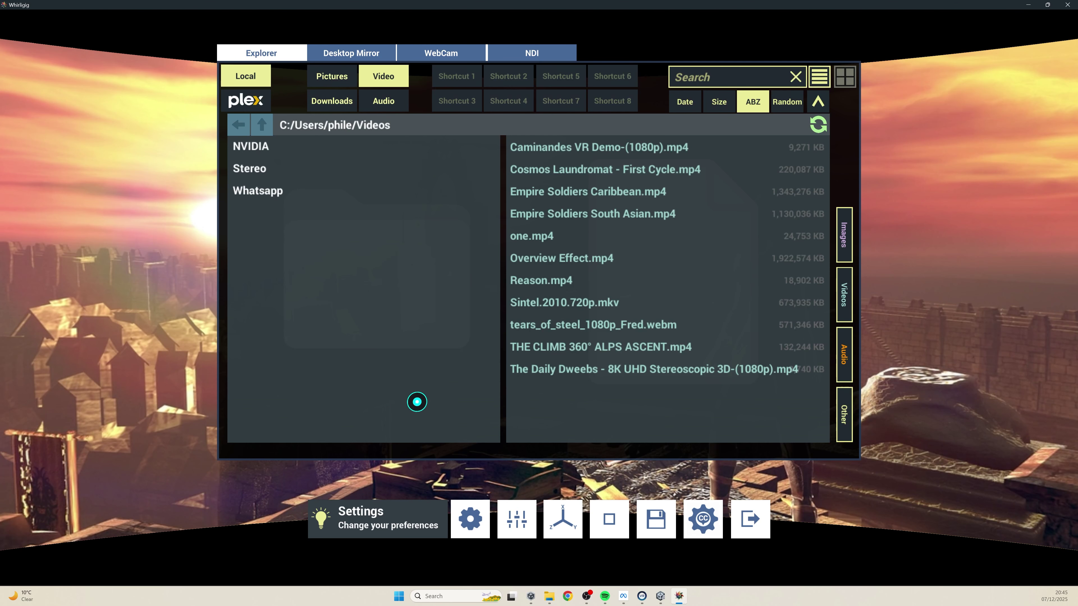
left_click(569, 166)
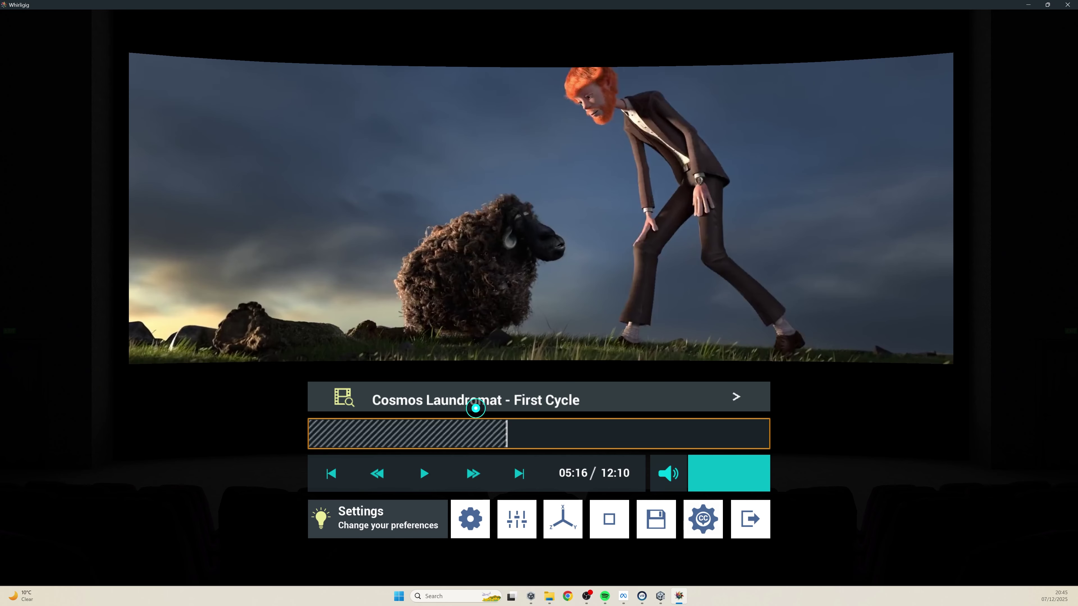
left_click(466, 401)
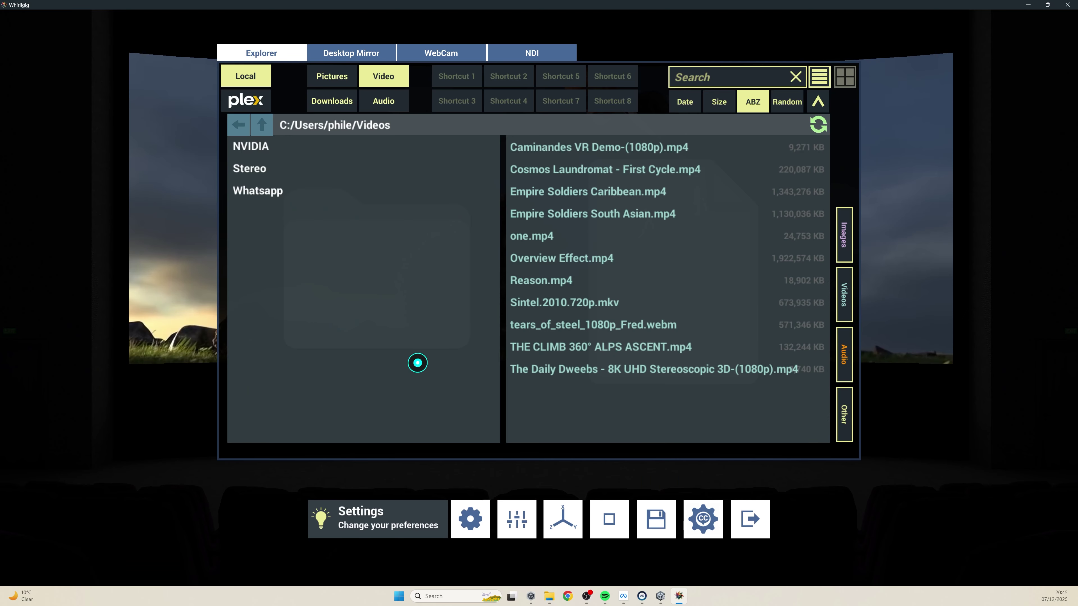
left_click(512, 302)
Seek through the Sintel video to 08:09
left_click(463, 433)
left_click(543, 433)
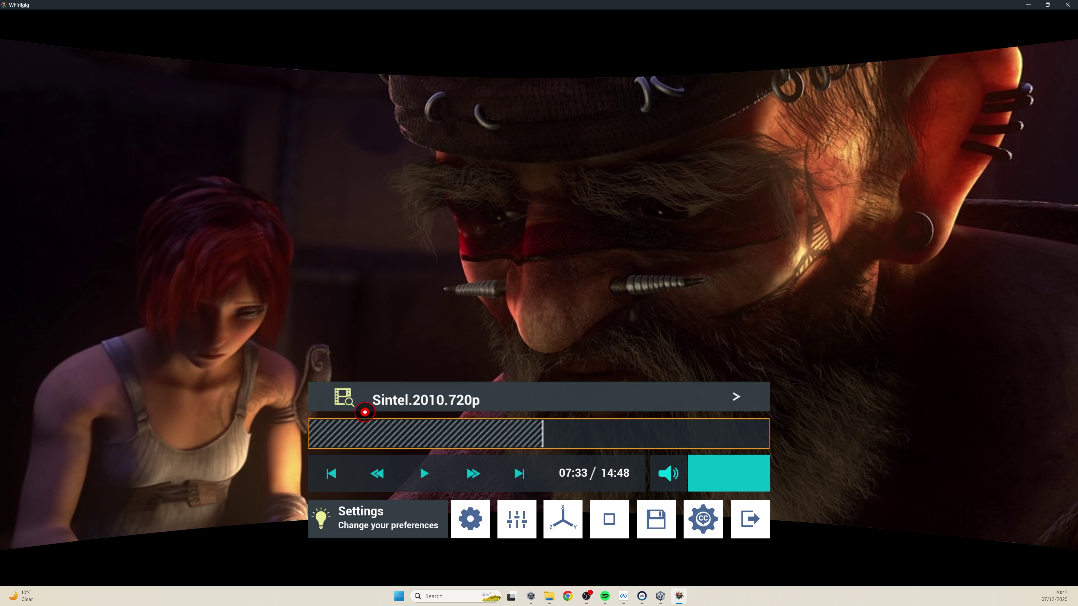
left_click(421, 431)
left_click(561, 433)
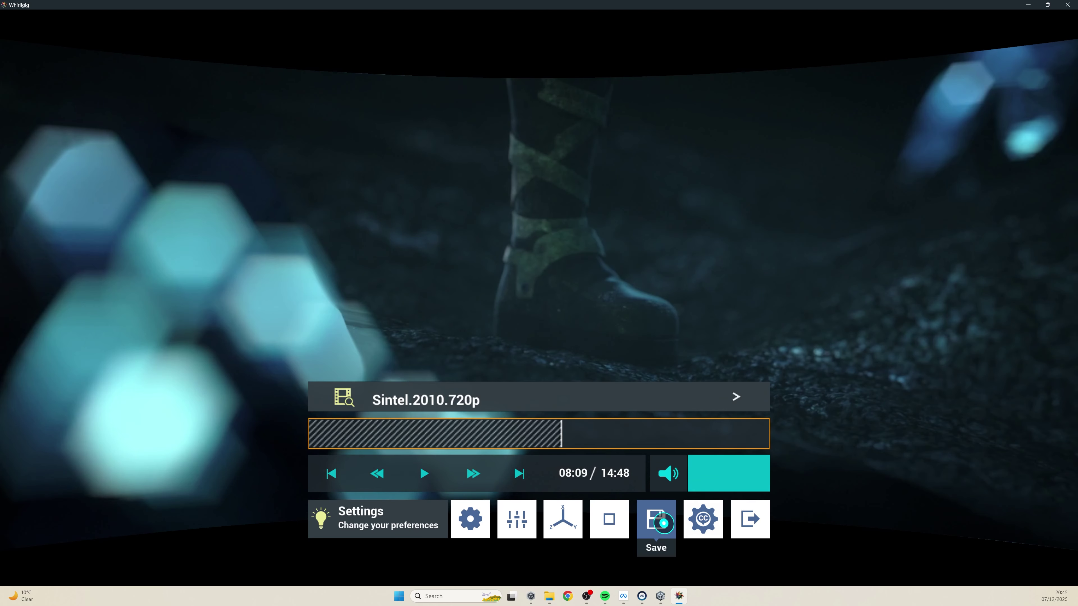
Save the current Sintel state at 08:09 in the first save slot and close the saves
left_click(656, 519)
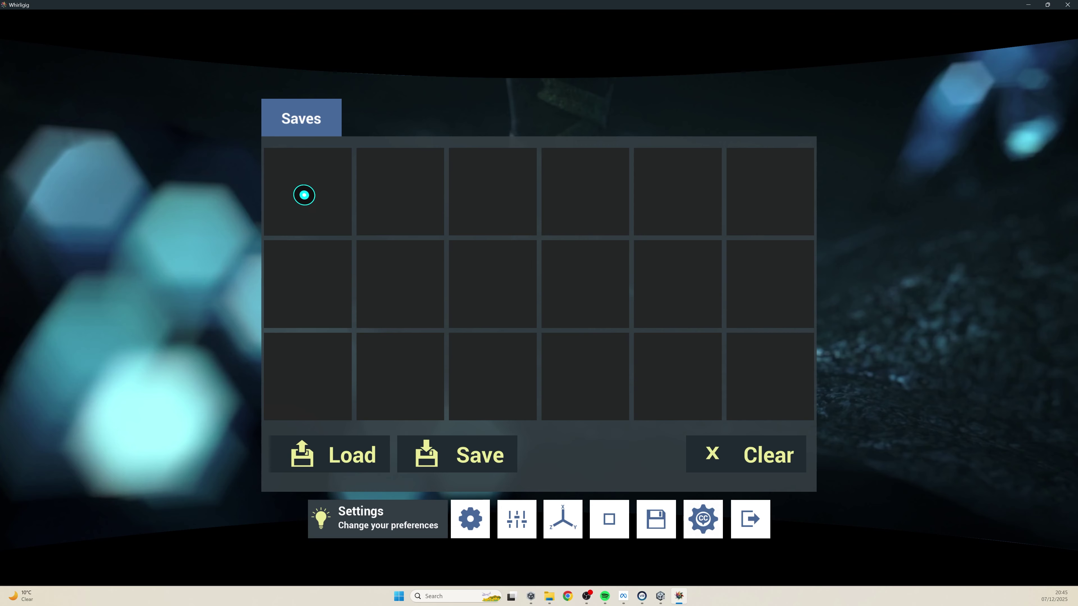
left_click(470, 519)
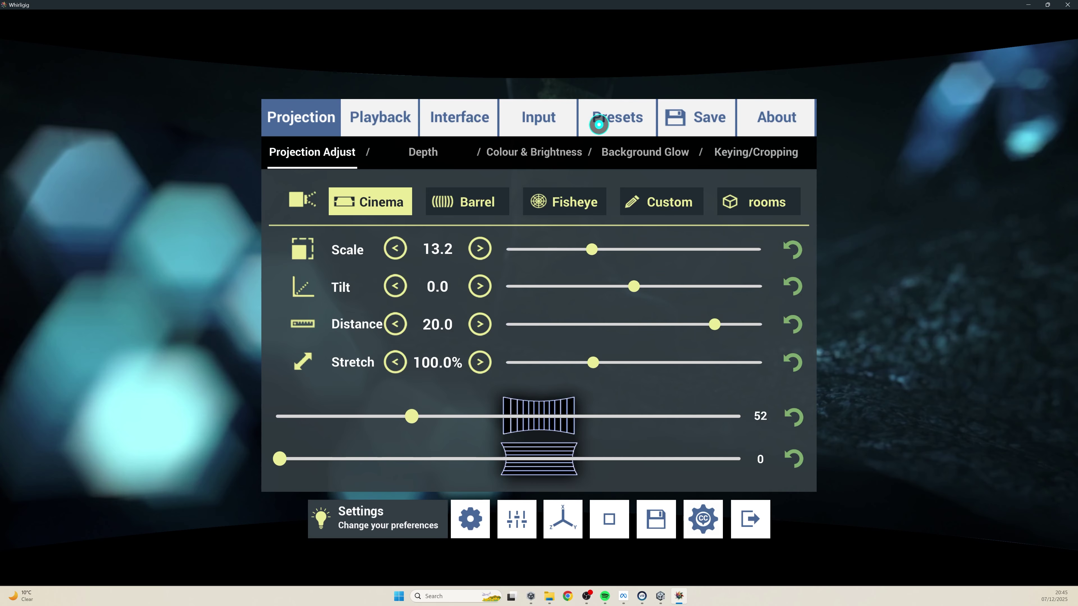
left_click(656, 524)
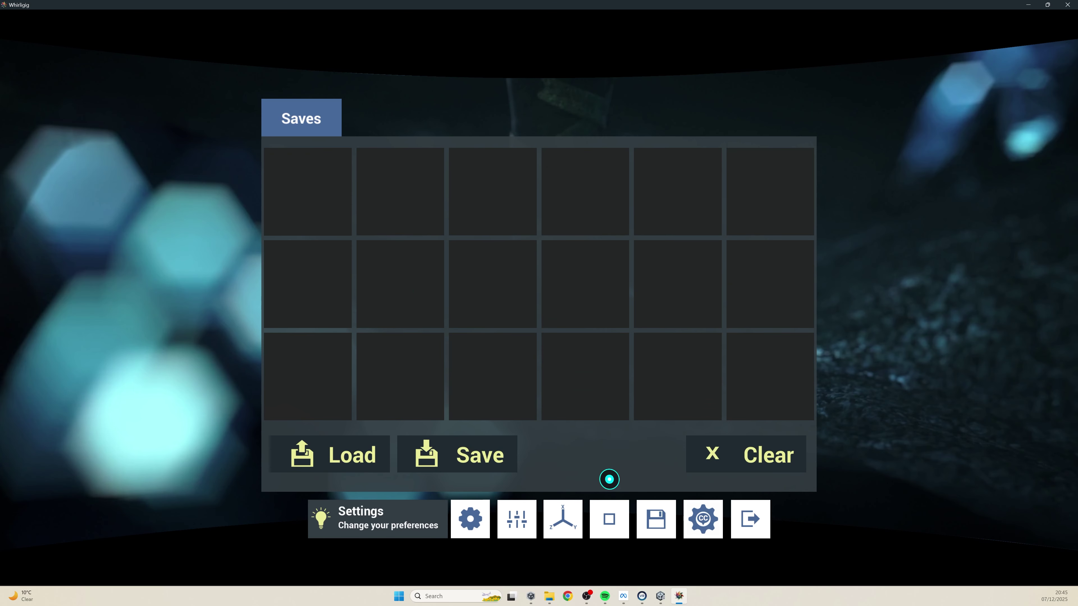
left_click(305, 190)
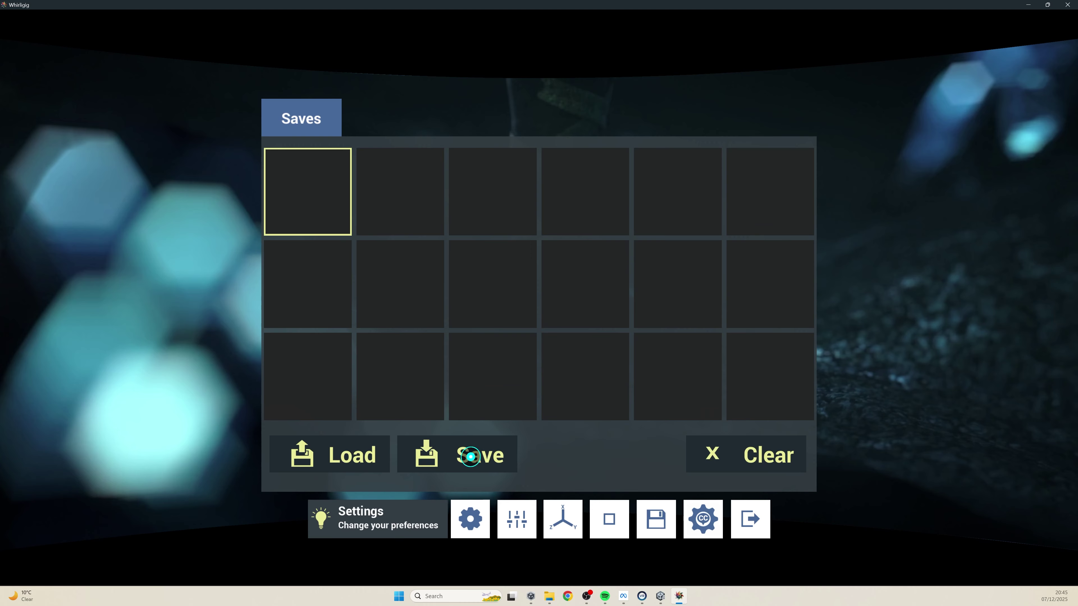
left_click(470, 457)
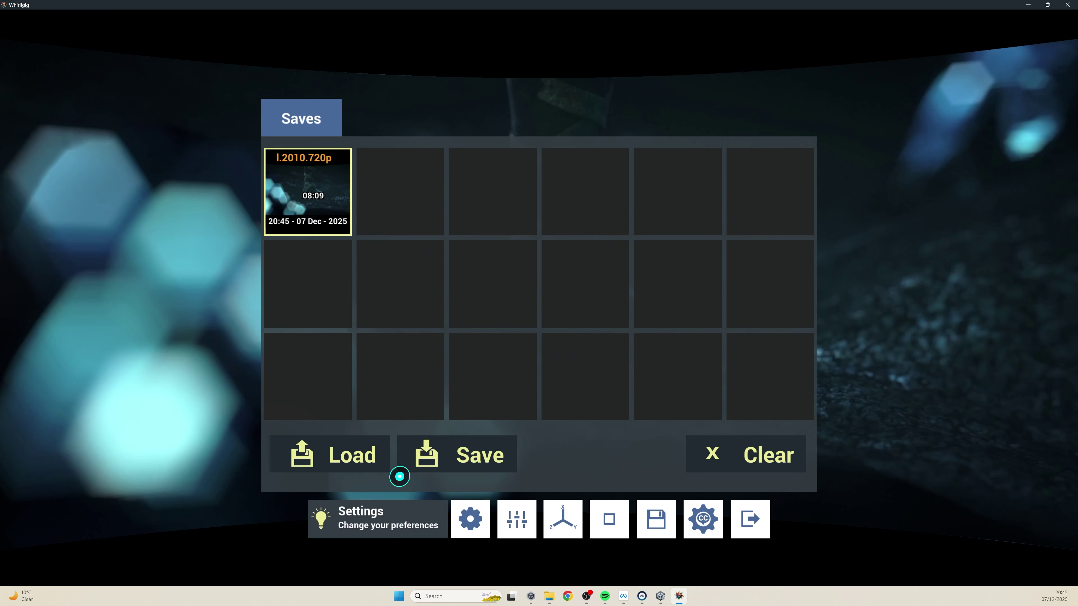
left_click(233, 327)
Load Cosmos Laundromat - First Cycle.mp4 from the Videos folder and seek to 02:36
left_click(442, 402)
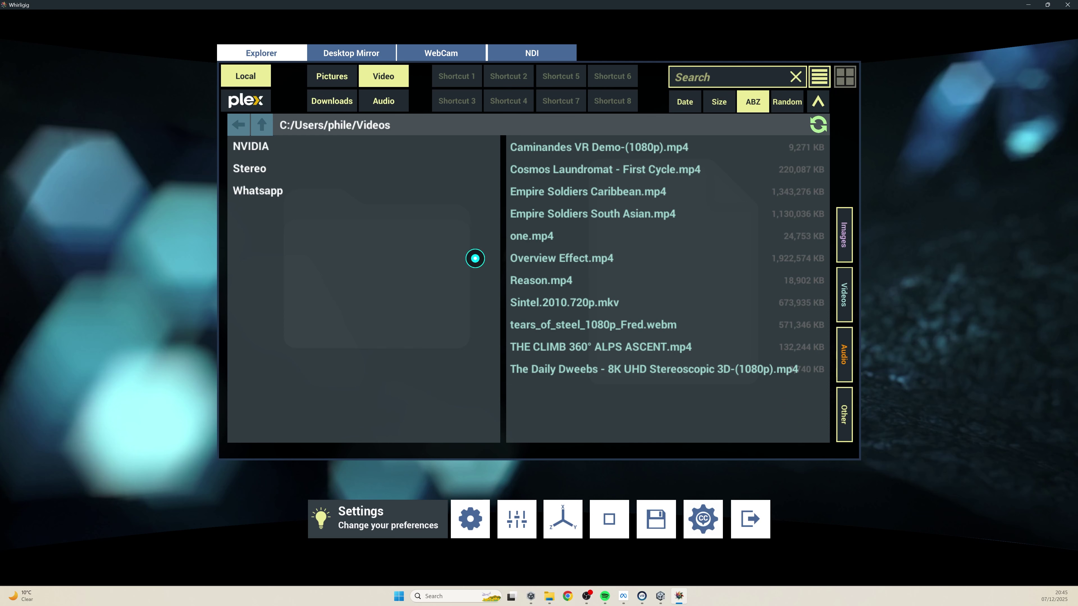
left_click(549, 171)
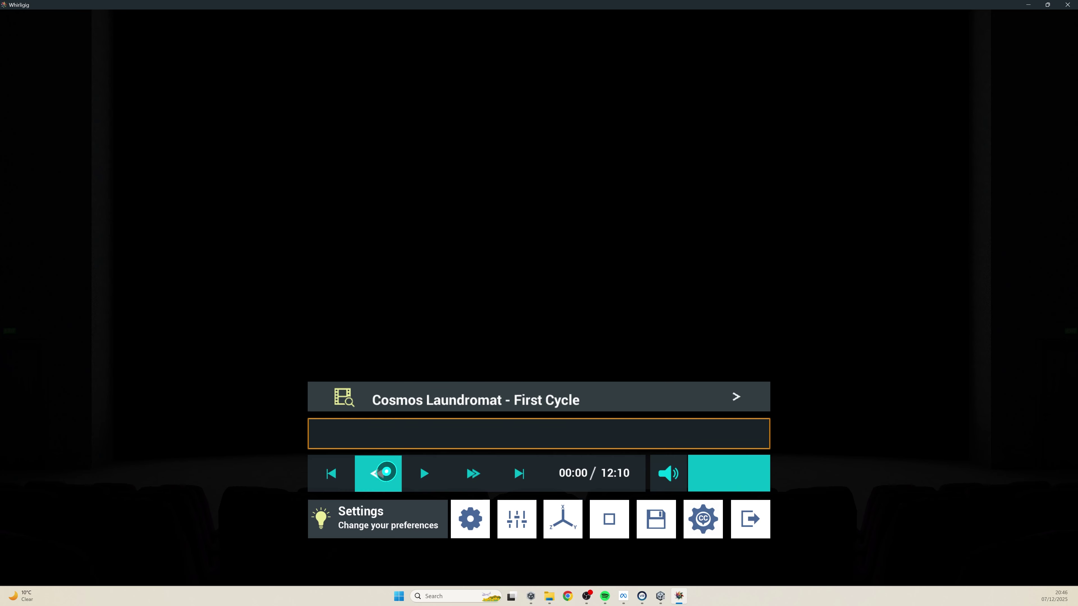
left_click(406, 429)
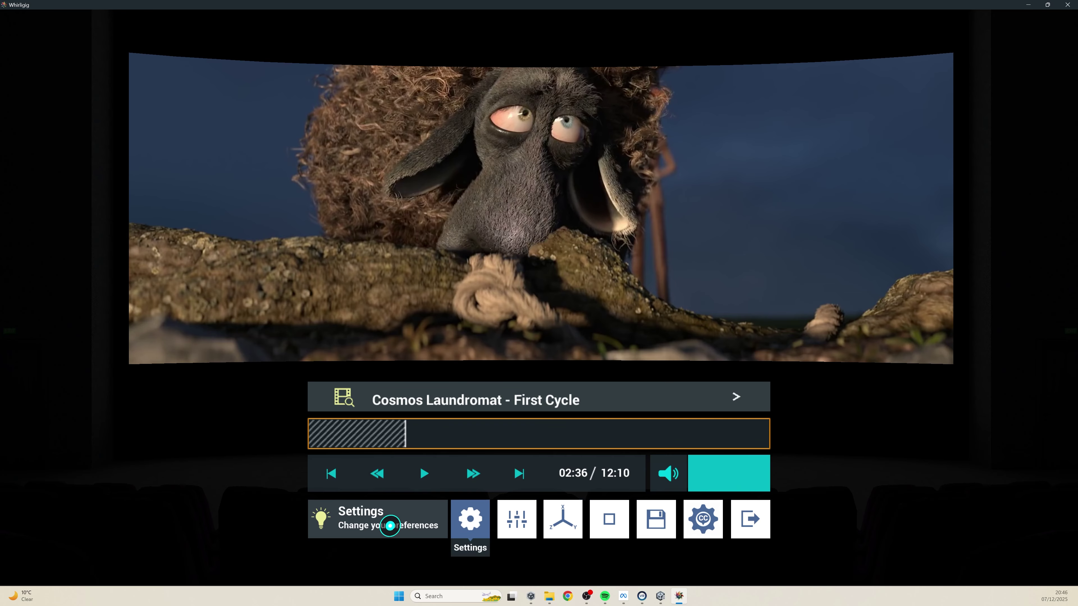
Save the Cosmos Laundromat state at 02:36 in the second save slot
left_click(655, 519)
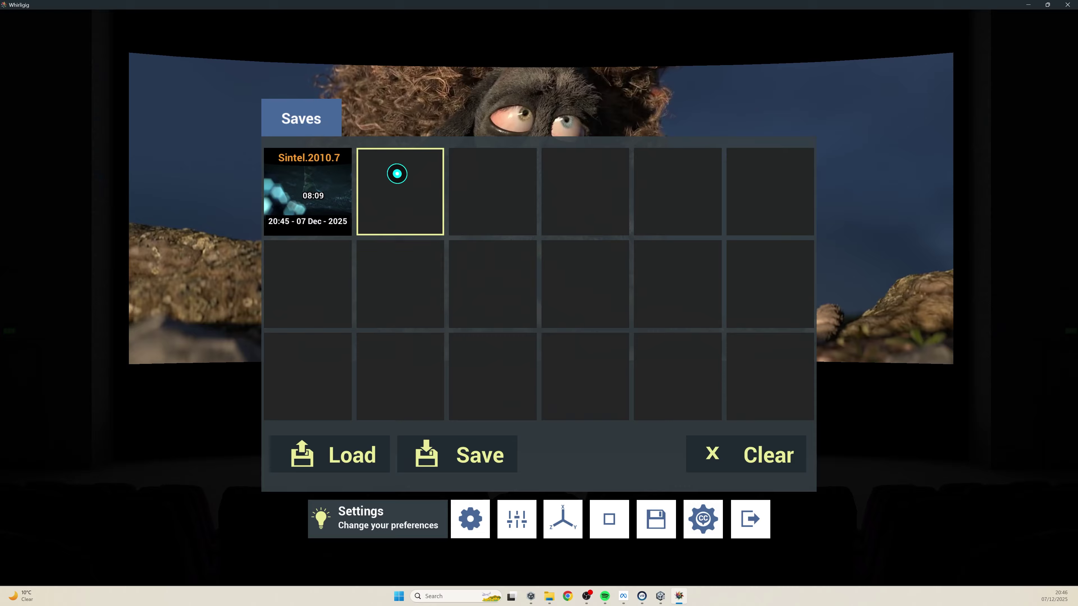
left_click(399, 171)
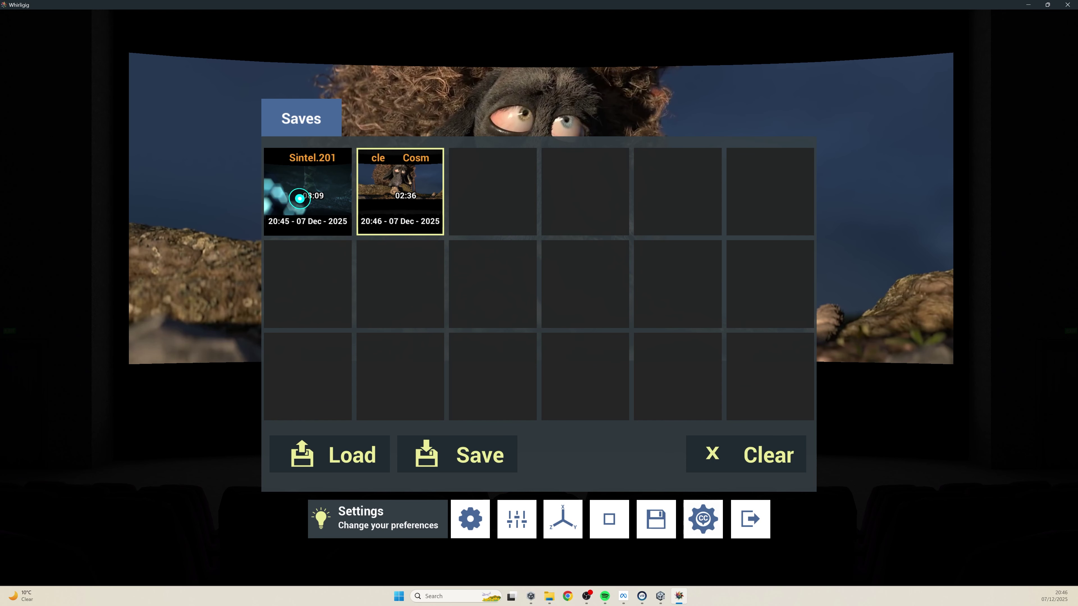
Load the Sintel save from the first slot, followed by the Cosmos Laundromat save from the second slot
left_click(300, 195)
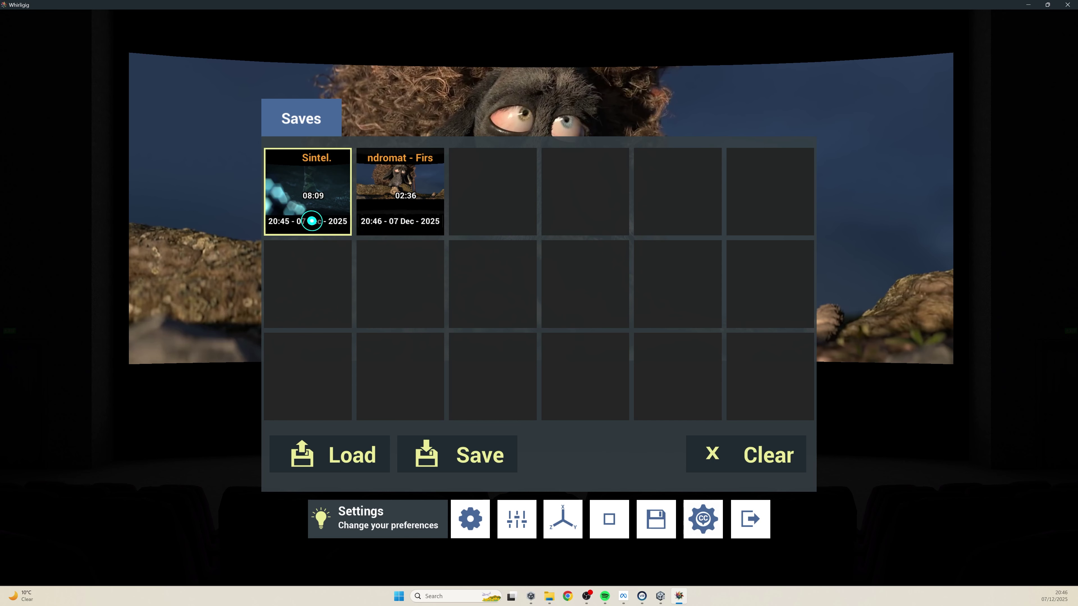
double_click(316, 184)
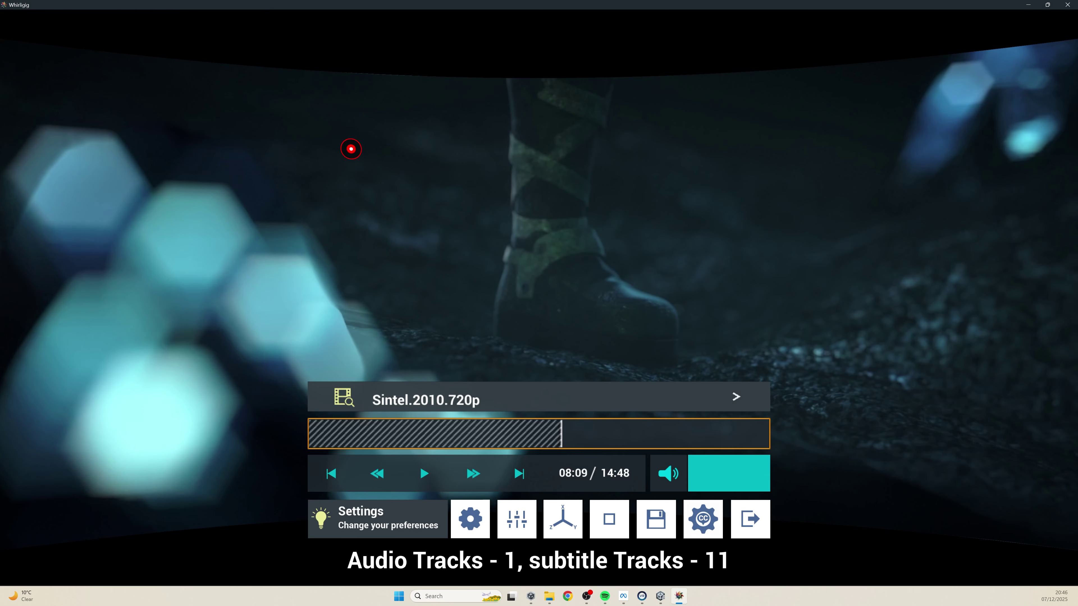
left_click(392, 384)
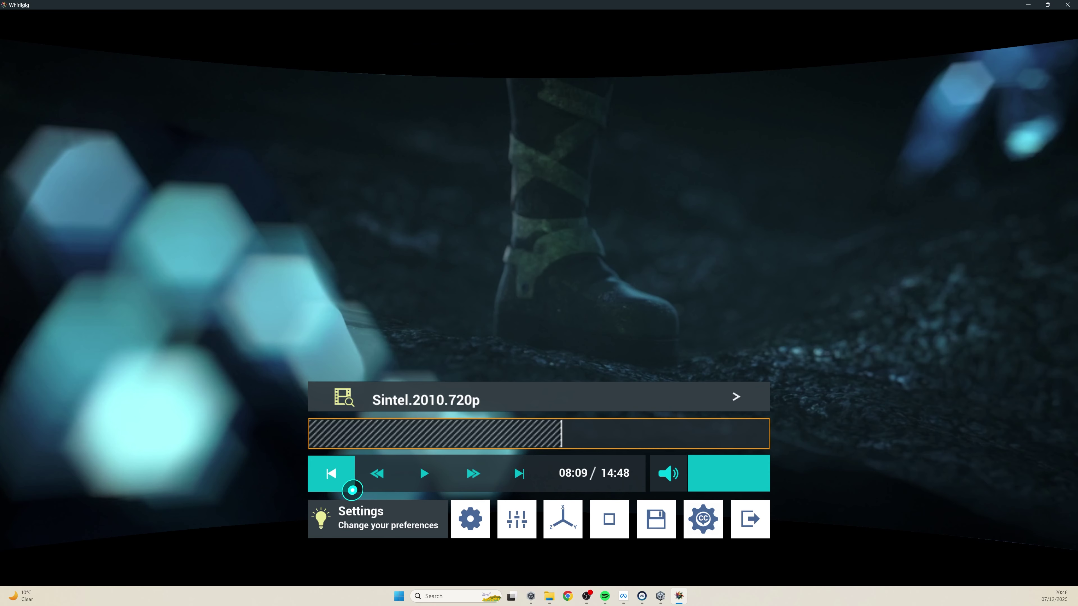
left_click(646, 532)
left_click(407, 183)
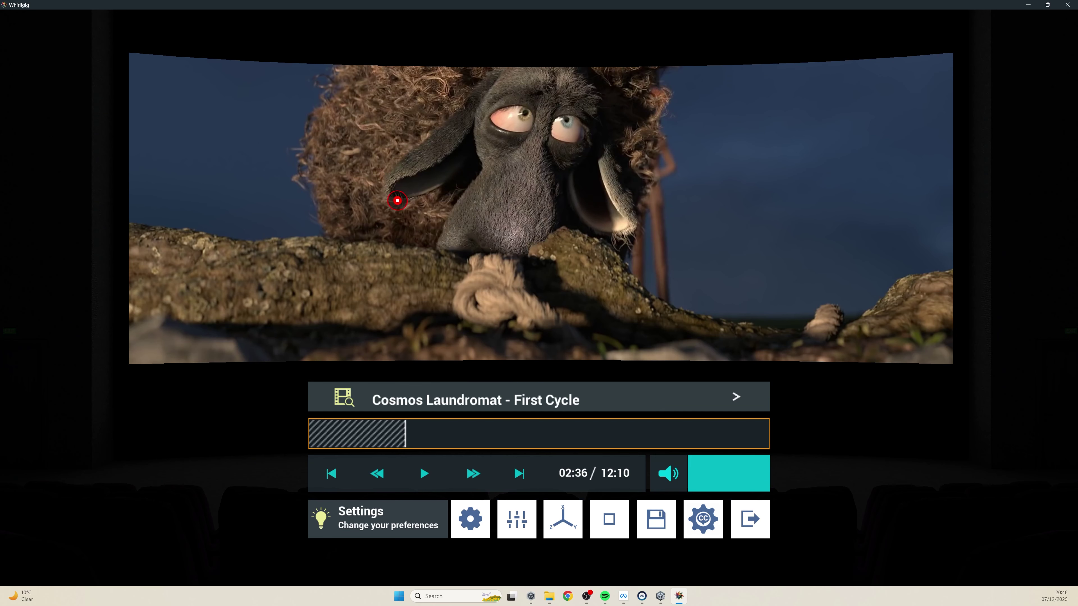
Seek Cosmos Laundromat to 02:02, and clear both the Cosmos Laundromat and Sintel saves
left_click_drag(448, 432, 392, 438)
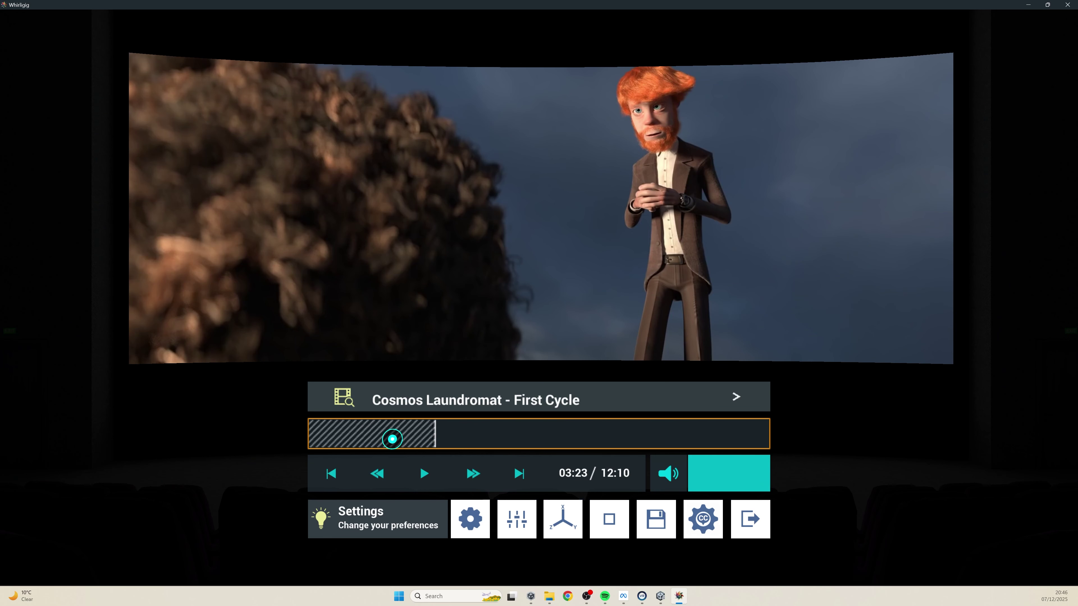
left_click(655, 518)
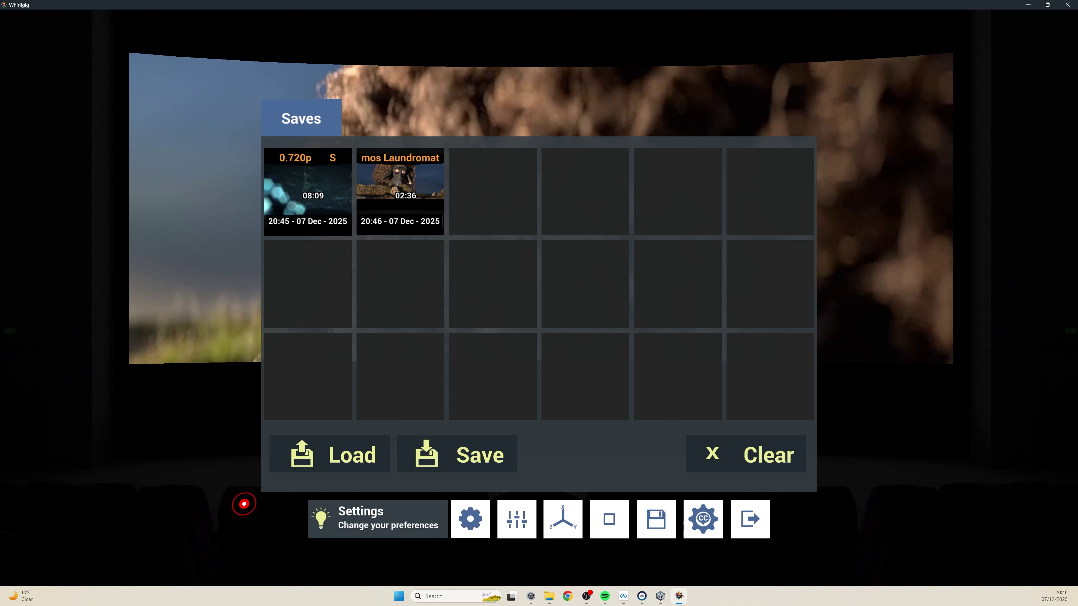
left_click(392, 184)
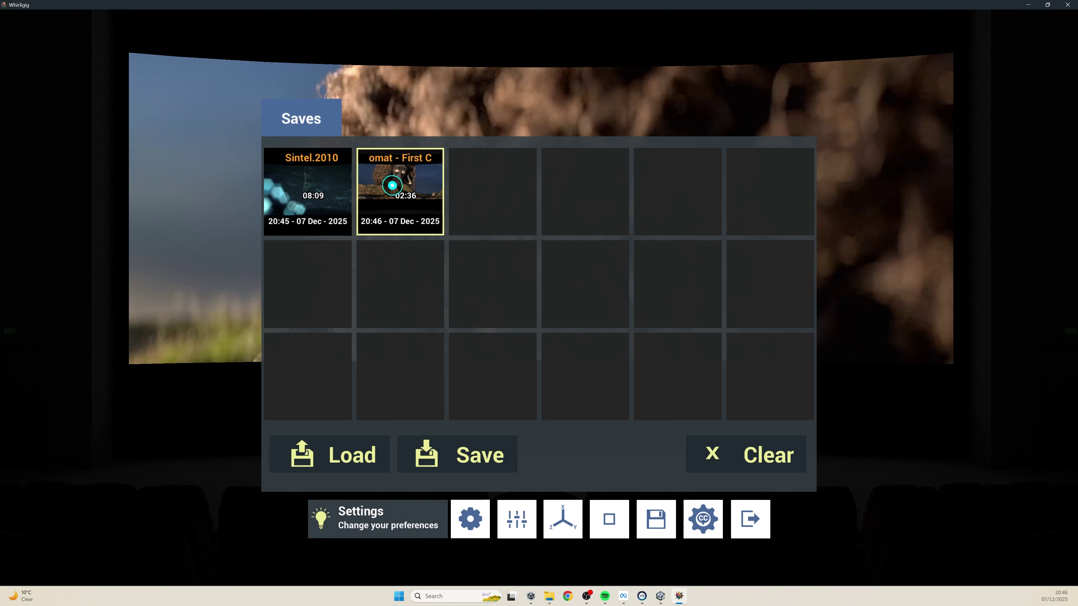
left_click(764, 455)
left_click(297, 174)
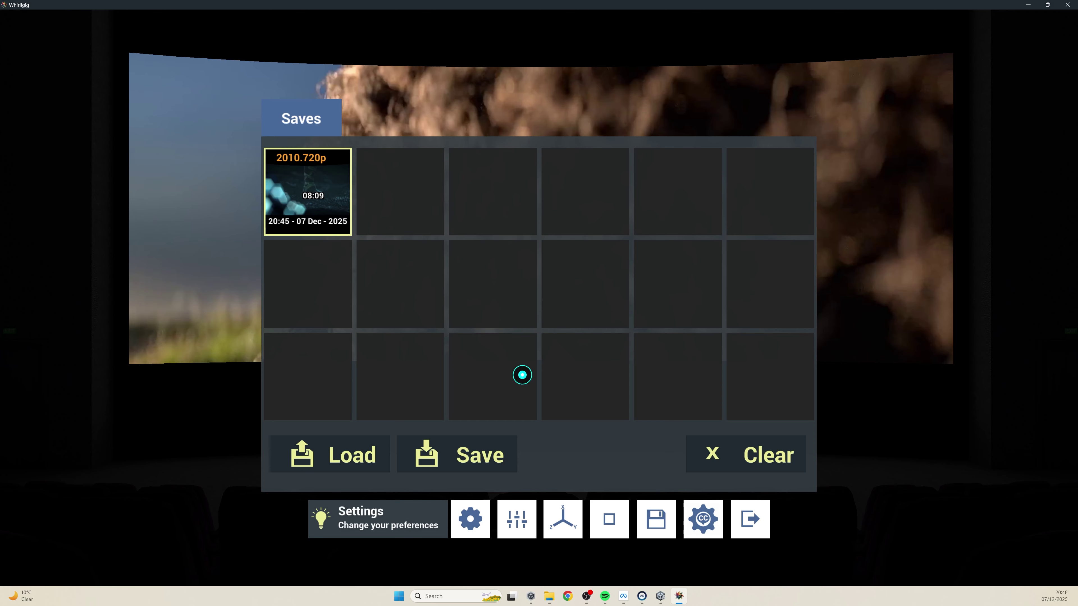
left_click(729, 451)
left_click(206, 327)
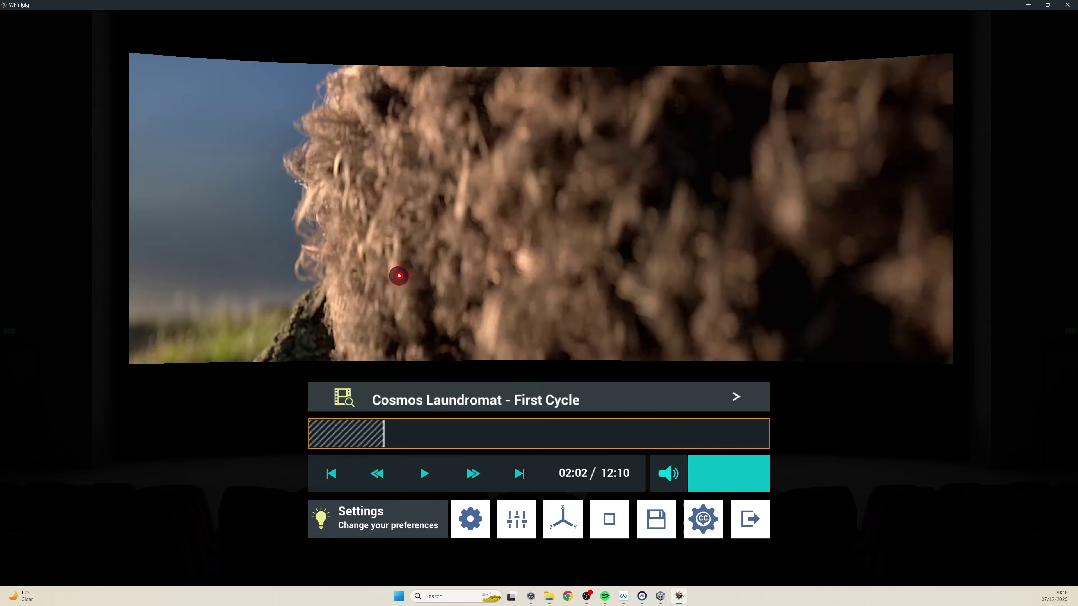
Save the Cosmos Laundromat state at 02:02 in the first save slot and close the saves
left_click(655, 518)
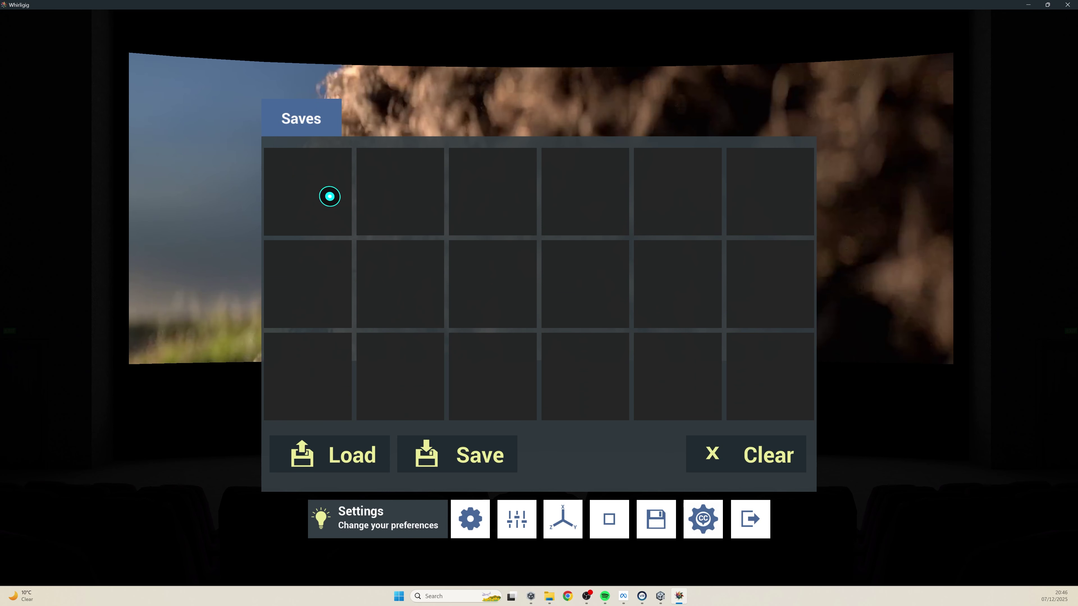
left_click(329, 193)
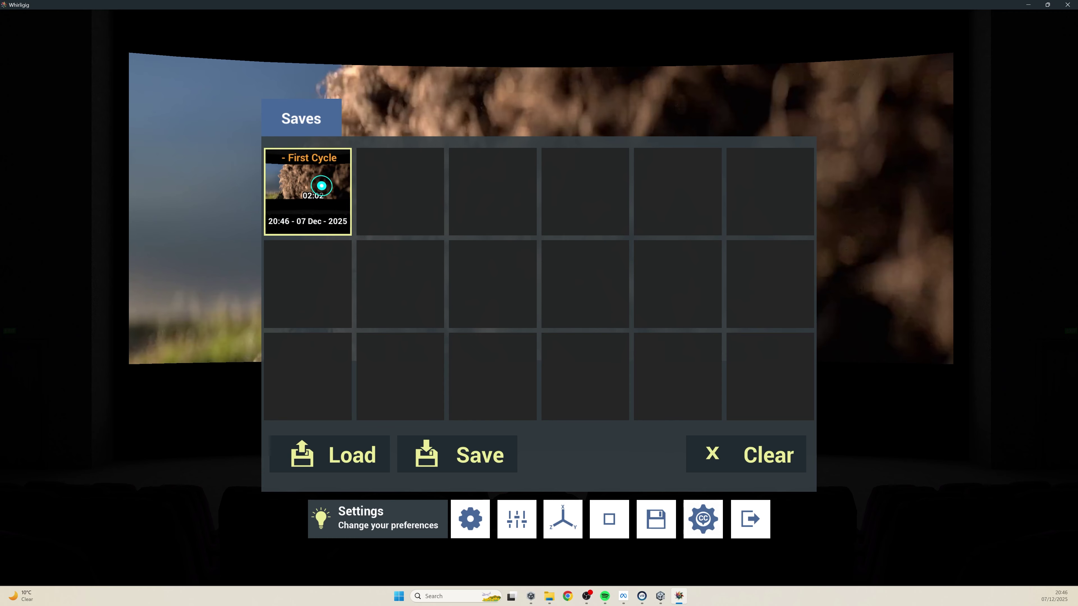
left_click(176, 272)
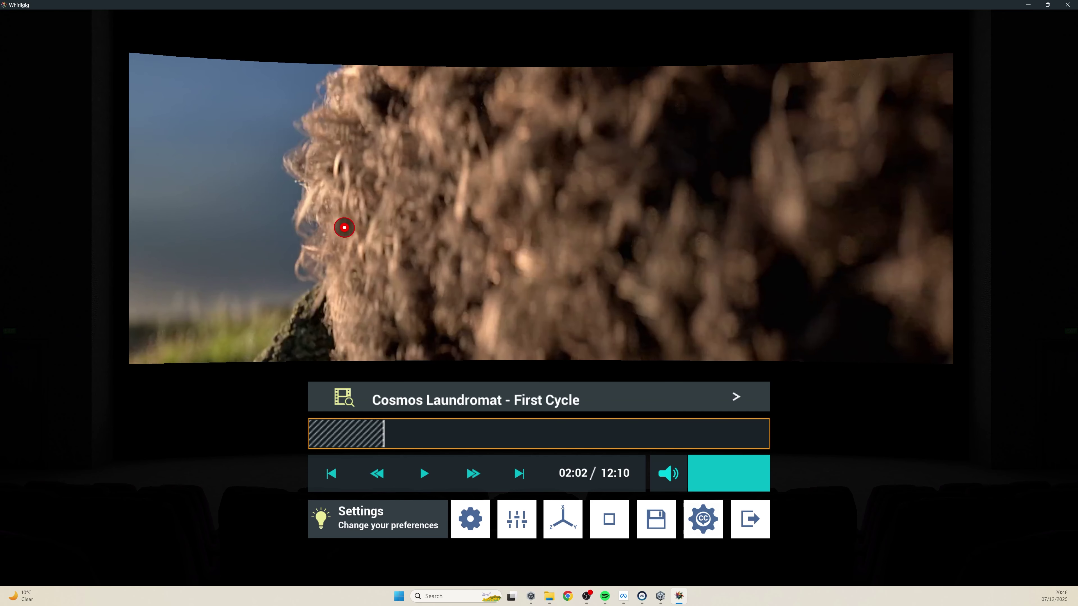